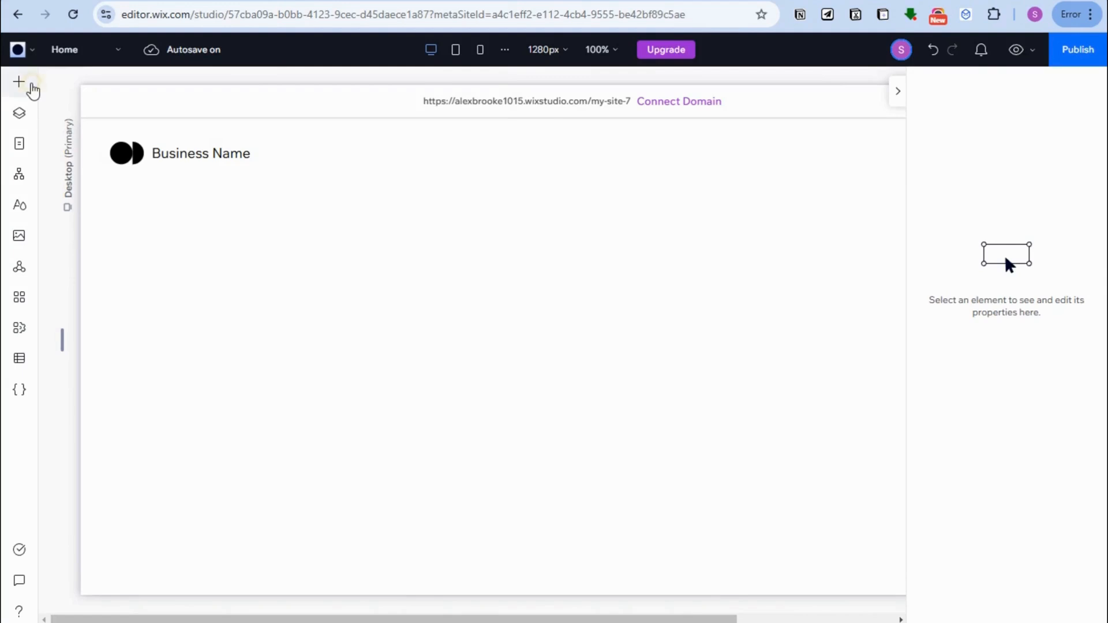
# Add a Button to the middle of the blank section and resize it to about 132 by 39 px
pyautogui.click(30, 86)
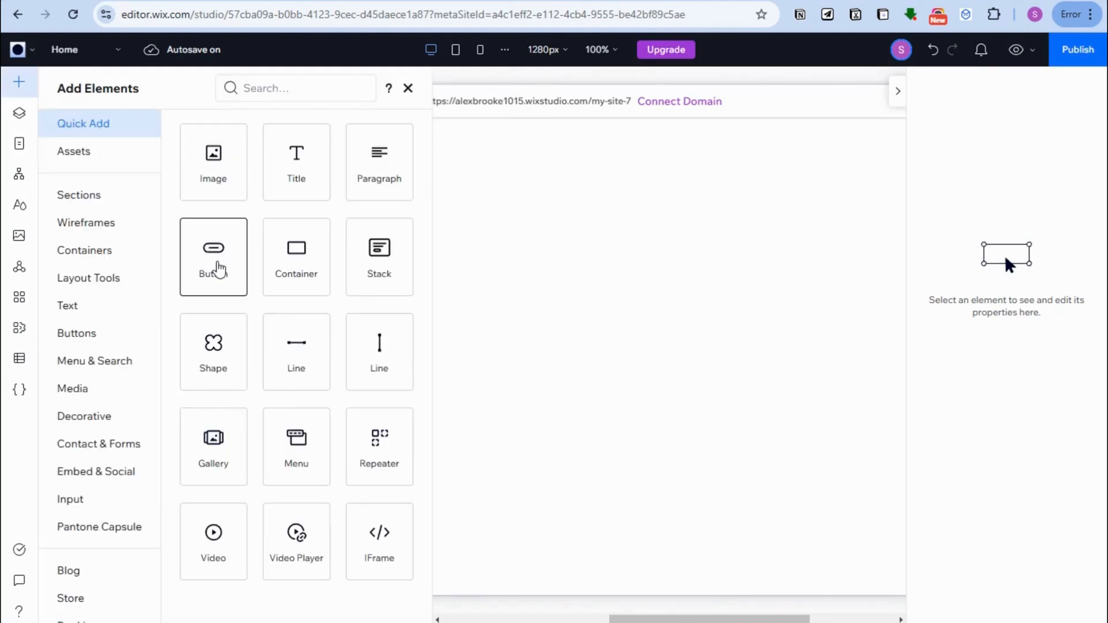
pyautogui.click(219, 266)
pyautogui.click(615, 356)
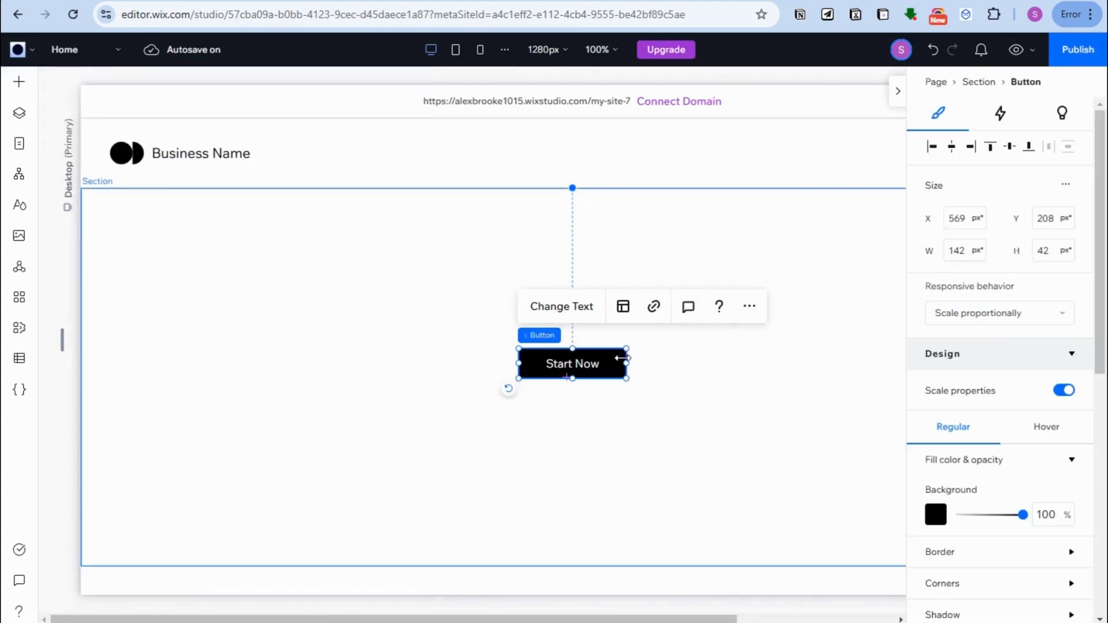
pyautogui.moveTo(628, 345)
pyautogui.mouseDown()
pyautogui.moveTo(667, 327)
pyautogui.moveTo(613, 340)
pyautogui.mouseUp()
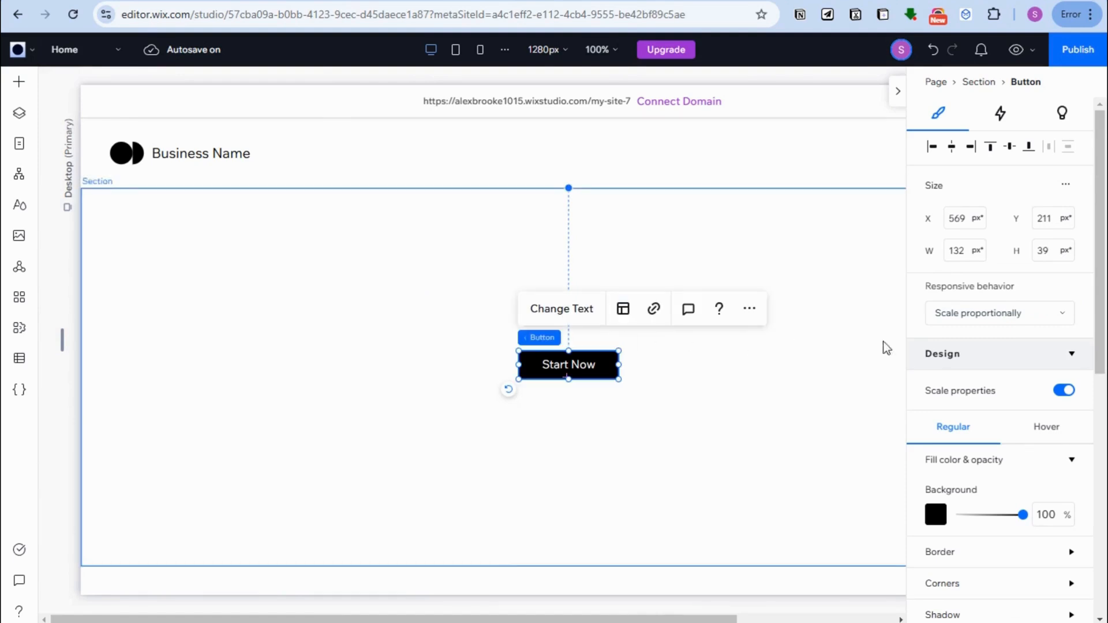
# Set the Start Now button's responsive behavior to Fixed
pyautogui.click(1004, 319)
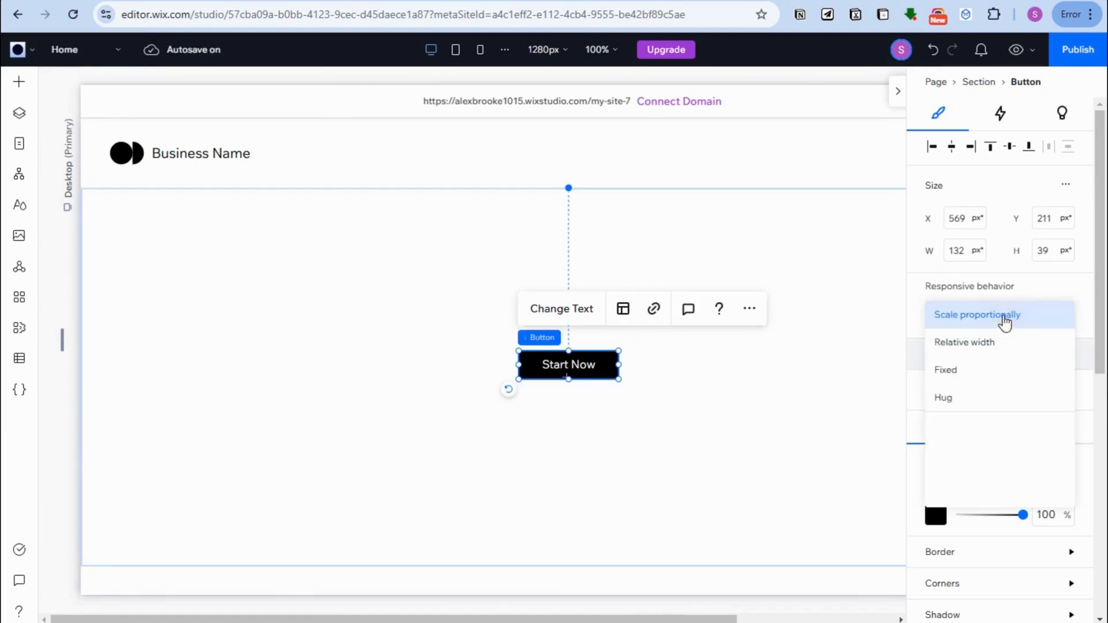
pyautogui.click(998, 372)
pyautogui.click(719, 404)
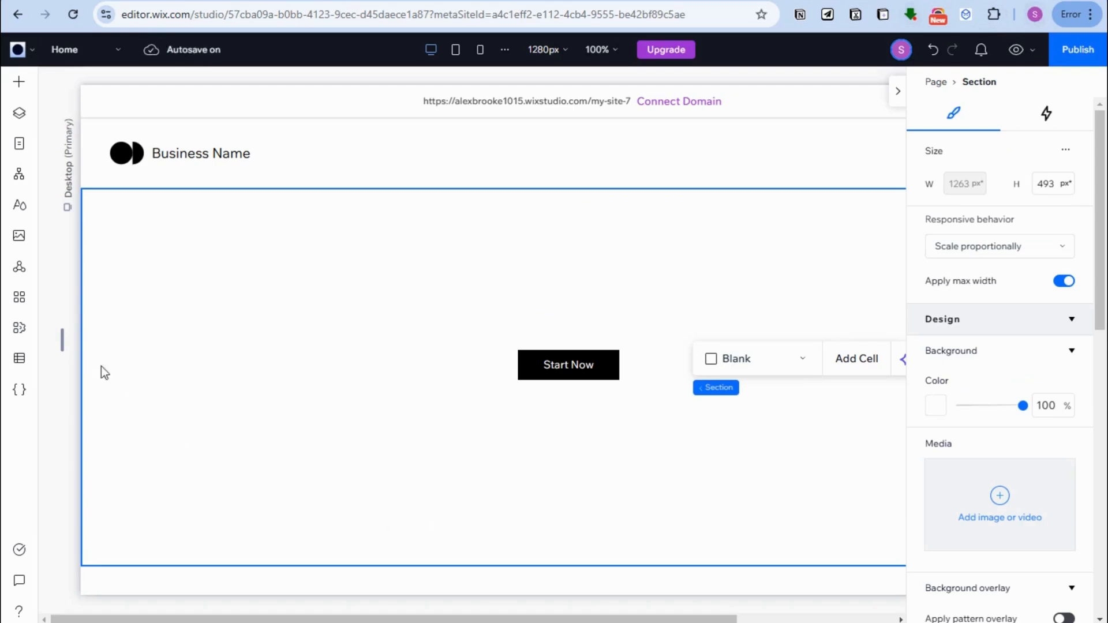
# Preview the Start Now button on a canvas narrowed to about 1001 px and view its Hover design settings
pyautogui.moveTo(65, 342); pyautogui.dragTo(291, 391)
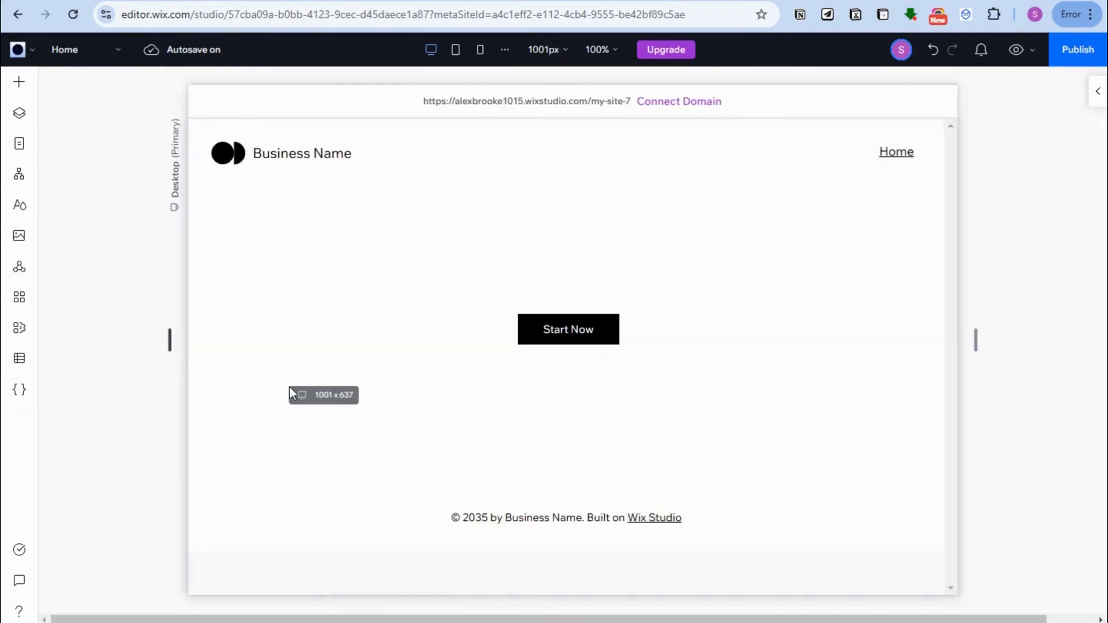
pyautogui.click(574, 362)
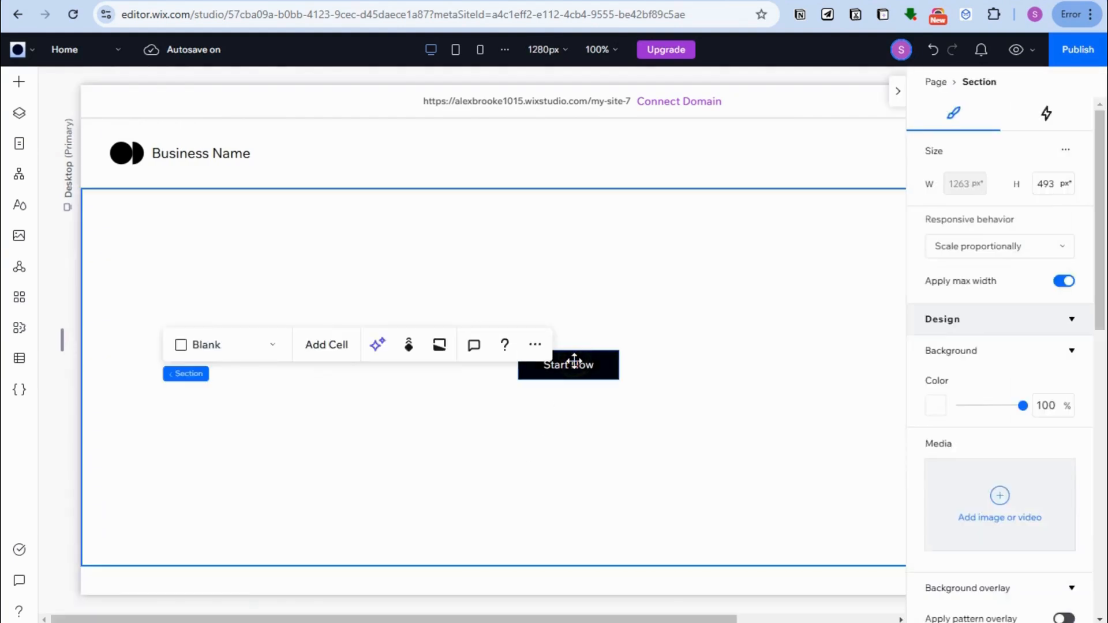
pyautogui.click(574, 363)
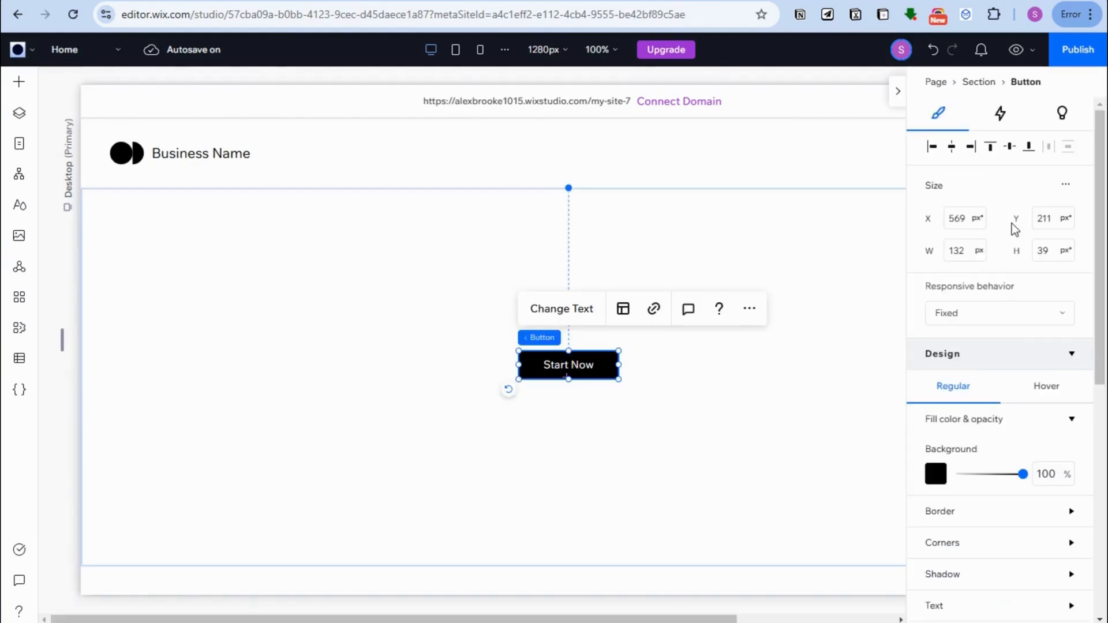
pyautogui.scroll(-2, 1021, 449)
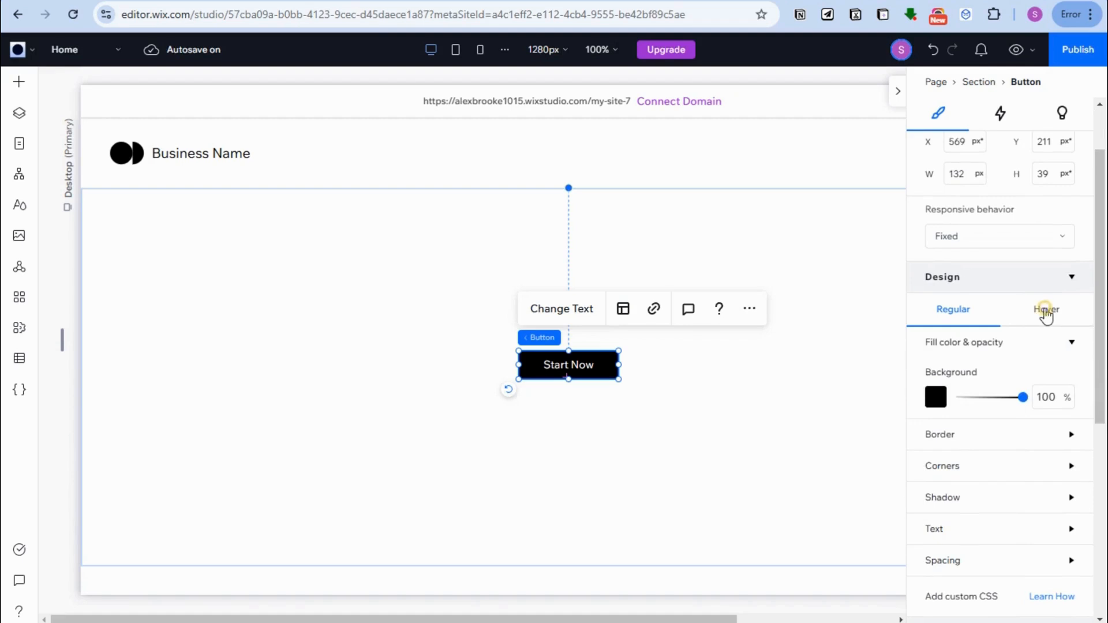
pyautogui.click(1046, 312)
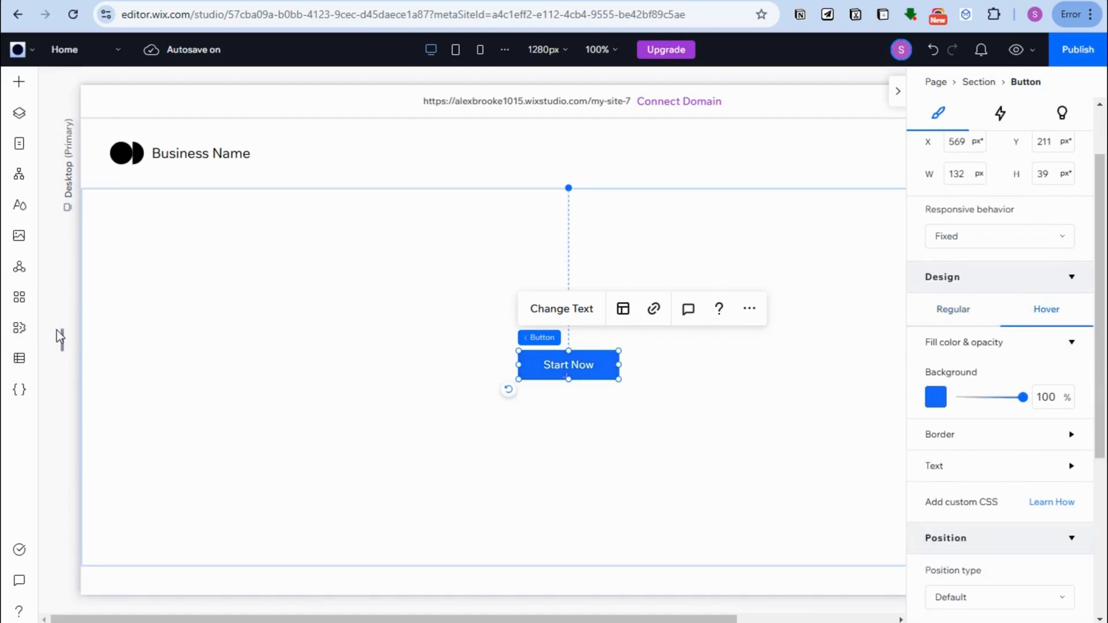
pyautogui.moveTo(67, 343); pyautogui.dragTo(177, 351)
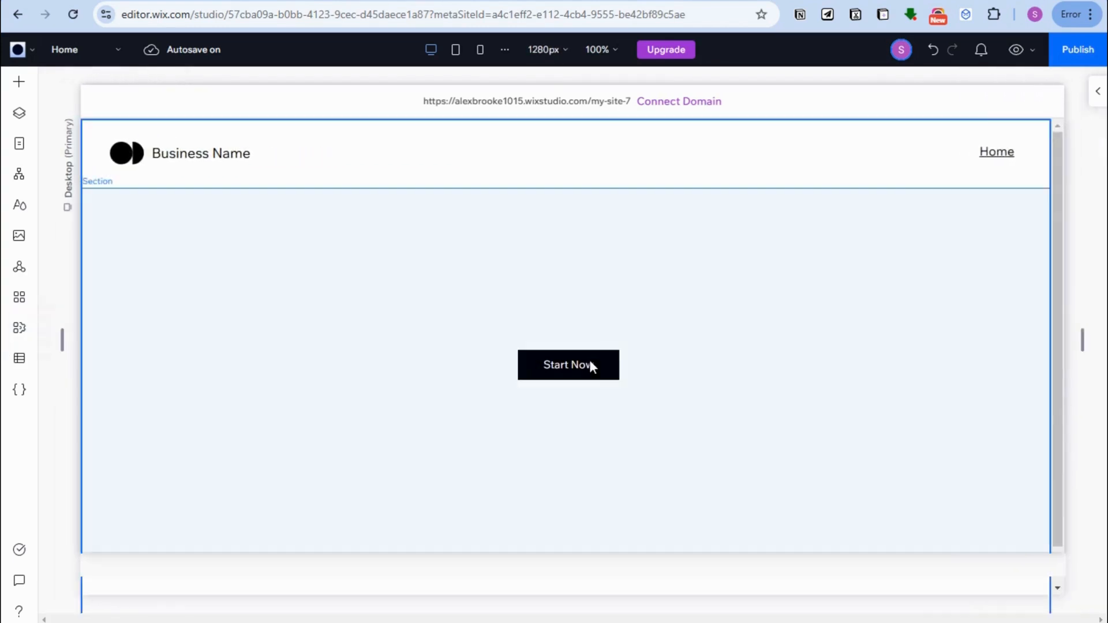
pyautogui.click(589, 359)
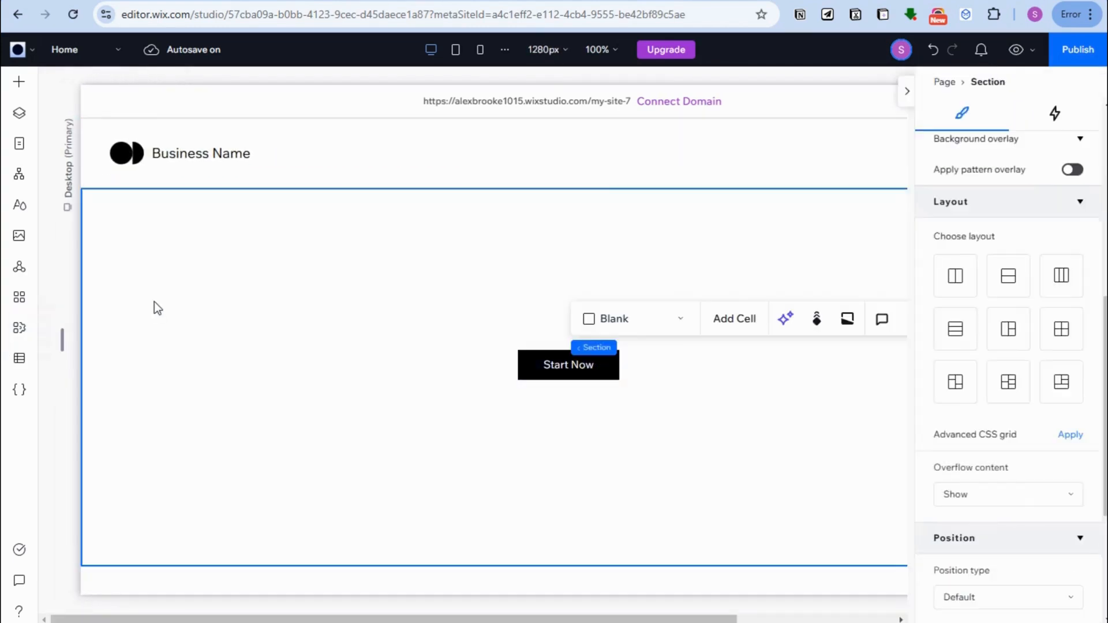
# Delete the Start Now button and place a Container in the middle of the section instead
pyautogui.click(549, 362)
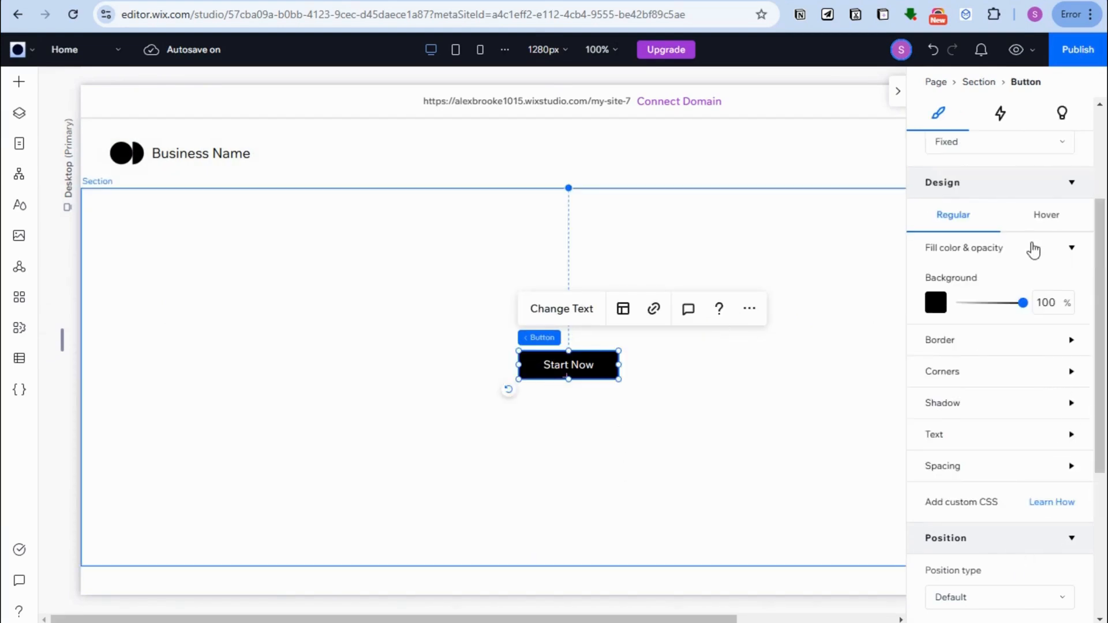
pyautogui.press('Delete')
pyautogui.click(21, 84)
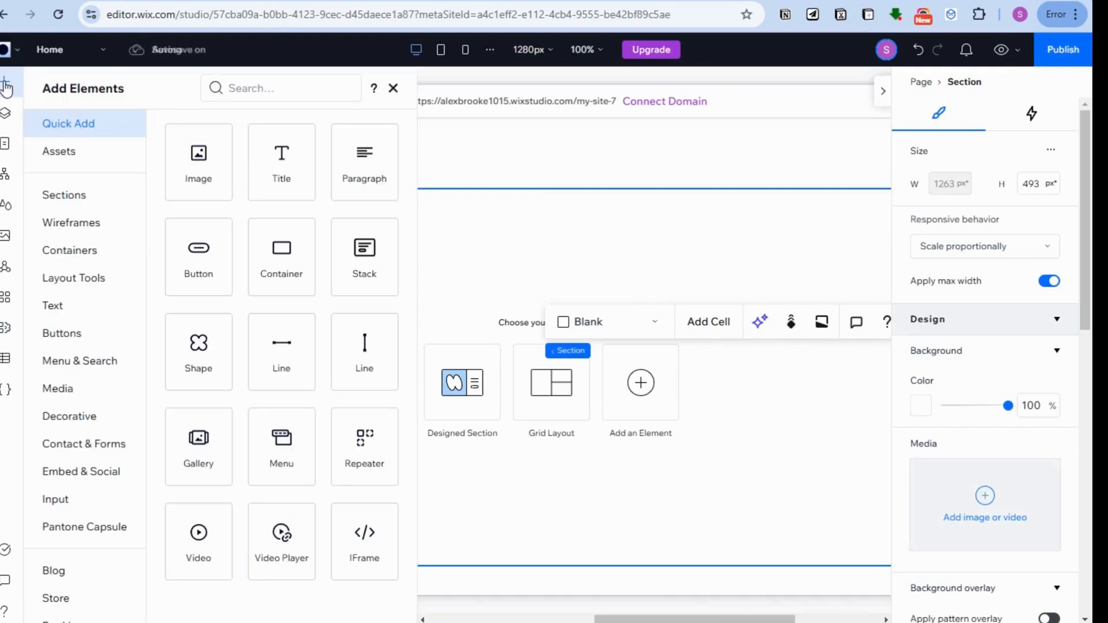
pyautogui.moveTo(284, 265); pyautogui.dragTo(462, 340)
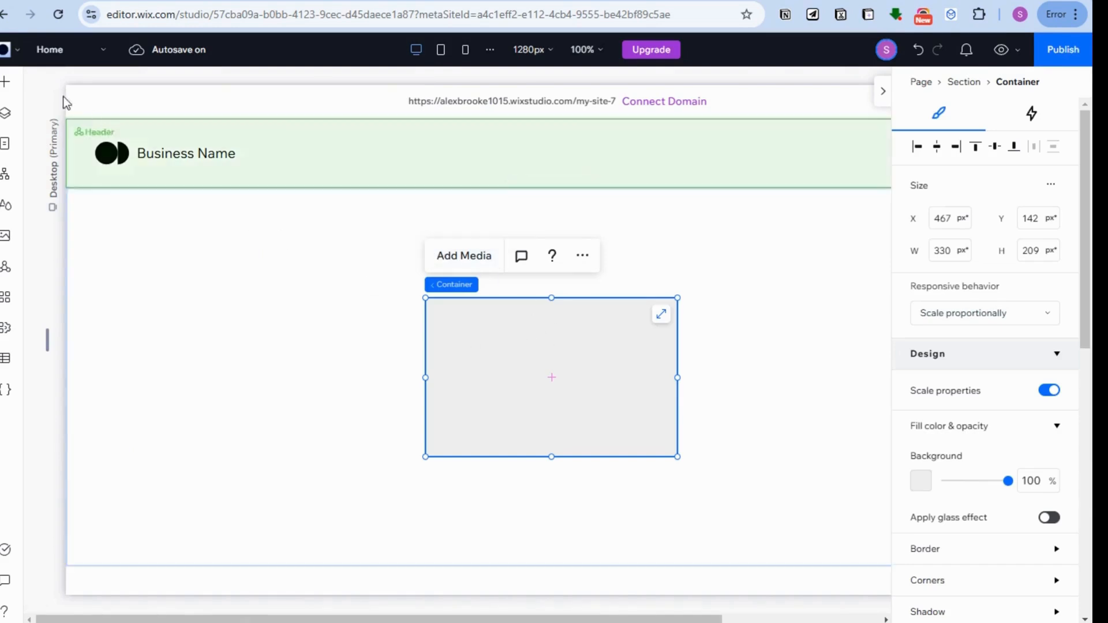
# Add a Title text element and place it in the centre of the grey container
pyautogui.click(6, 85)
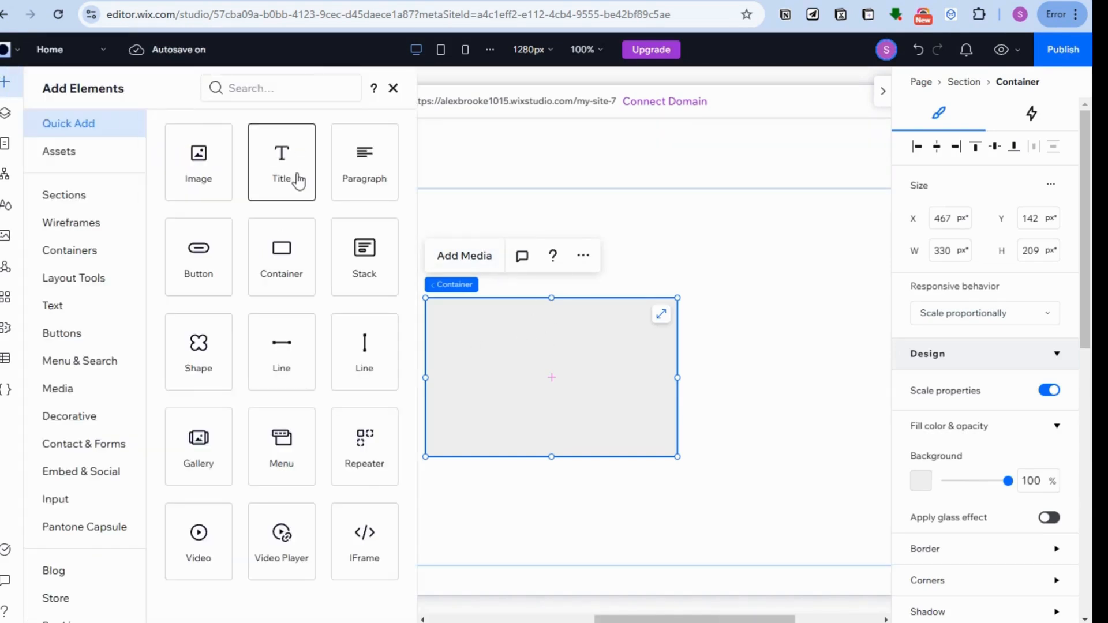
pyautogui.moveTo(296, 181); pyautogui.dragTo(297, 183)
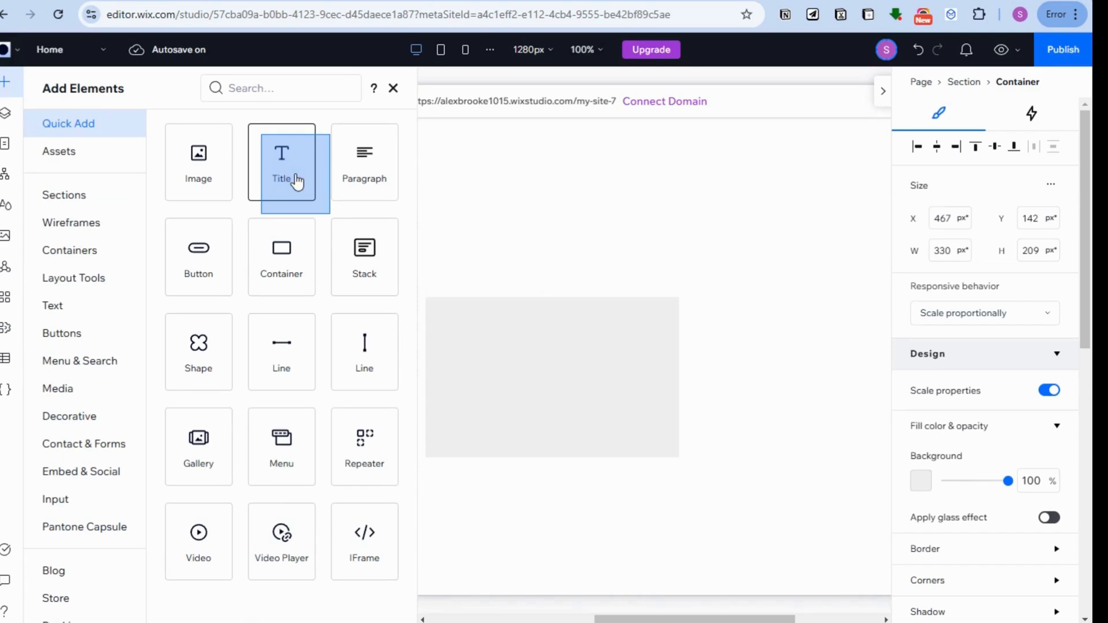
pyautogui.click(494, 190)
pyautogui.click(584, 376)
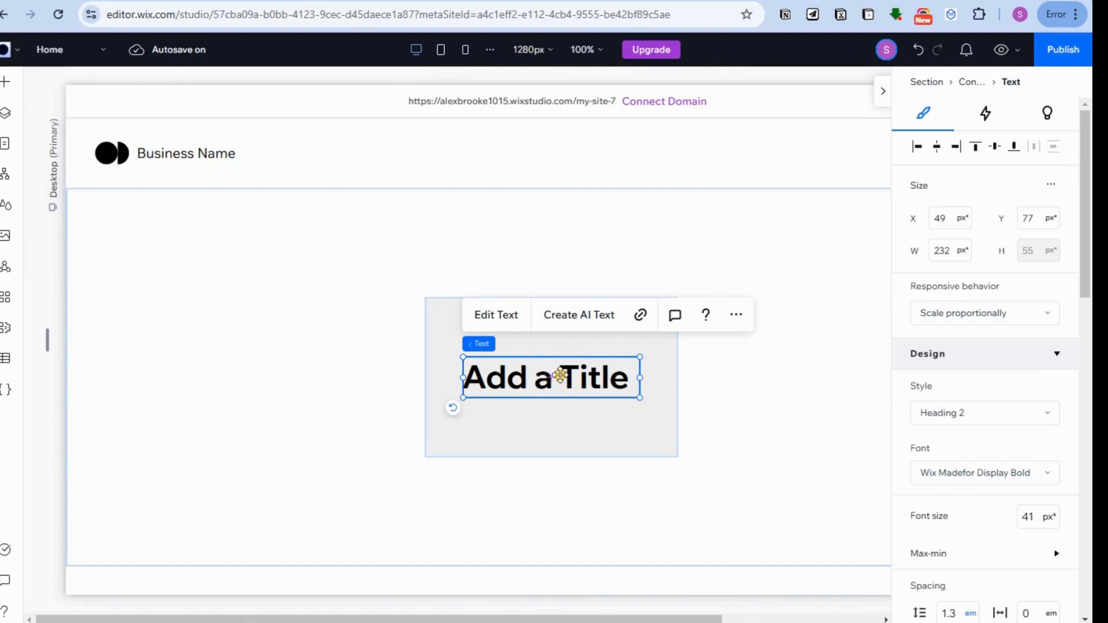
# Center-align the text of the title inside the container
pyautogui.scroll(-2, 1008, 507)
pyautogui.scroll(-4, 1013, 520)
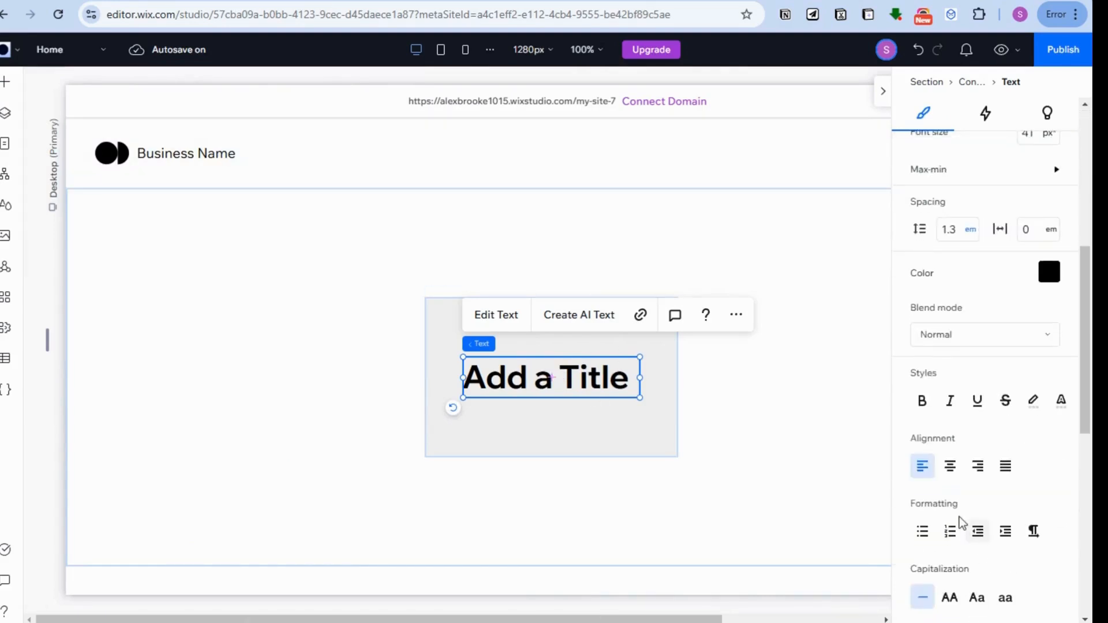
pyautogui.click(951, 468)
pyautogui.scroll(6, 1008, 288)
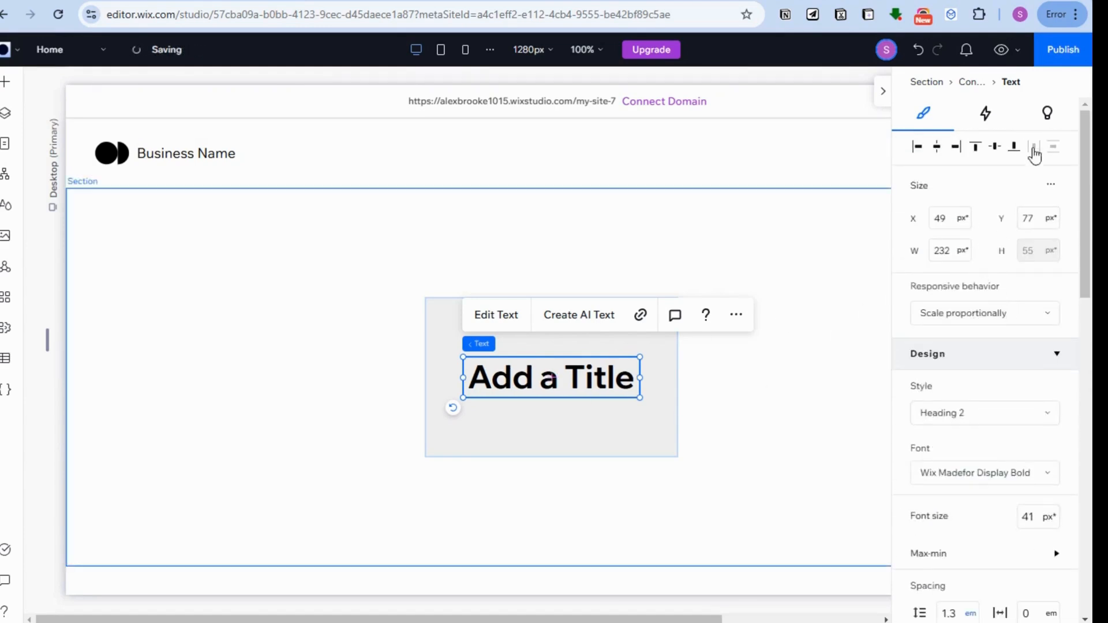
pyautogui.scroll(-1, 1016, 404)
pyautogui.scroll(-1, 1009, 413)
pyautogui.scroll(3, 1003, 252)
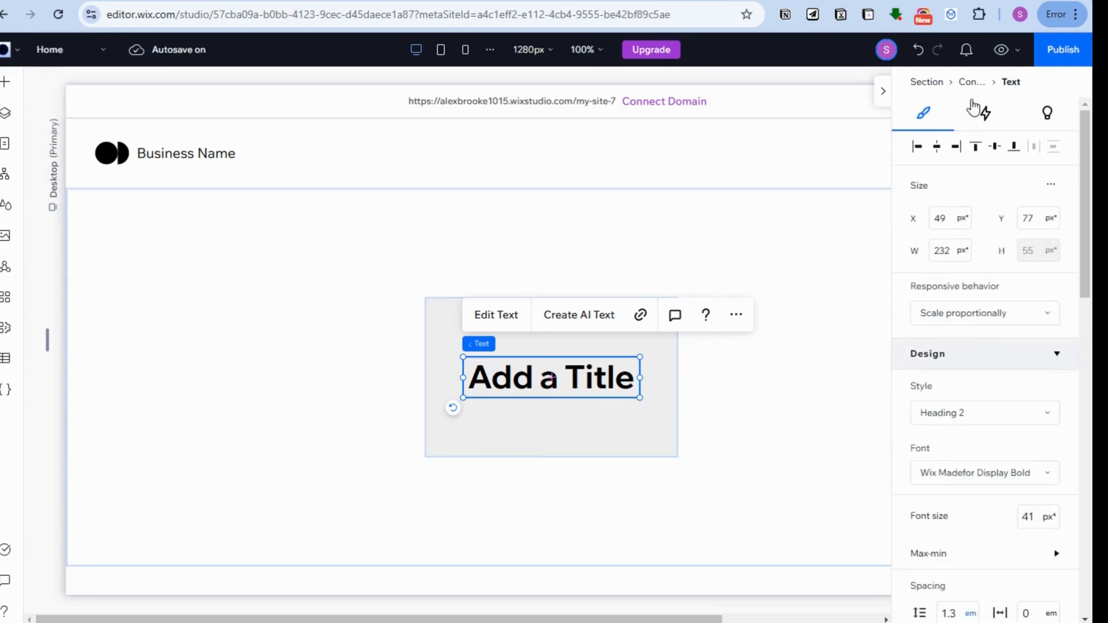
# Enable the advanced size settings for the section around the container
pyautogui.click(693, 356)
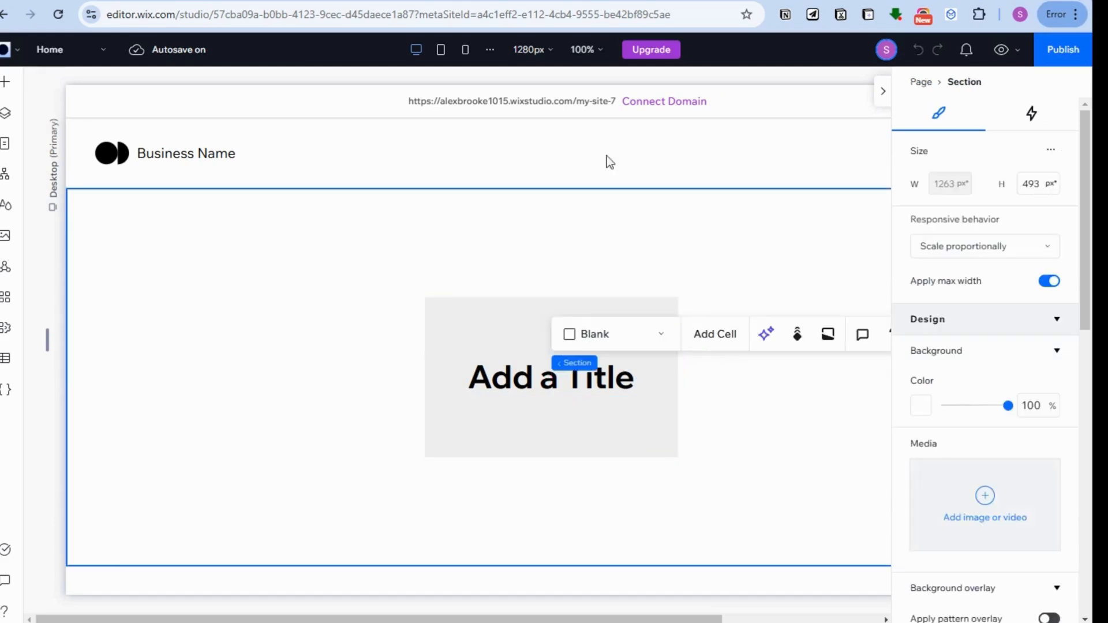
pyautogui.click(529, 378)
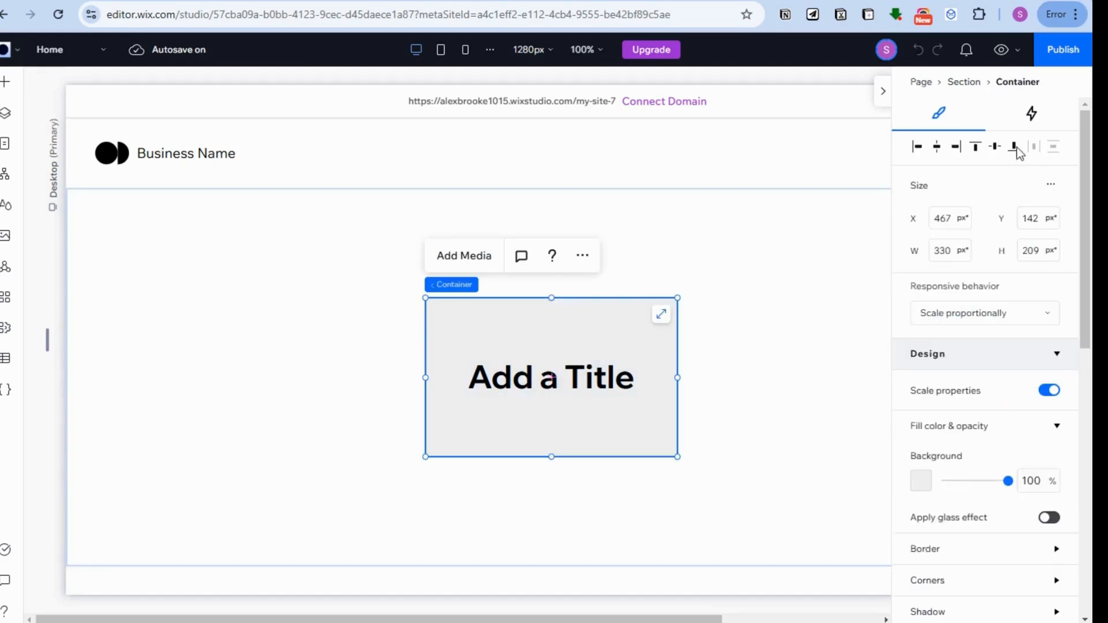
pyautogui.click(628, 271)
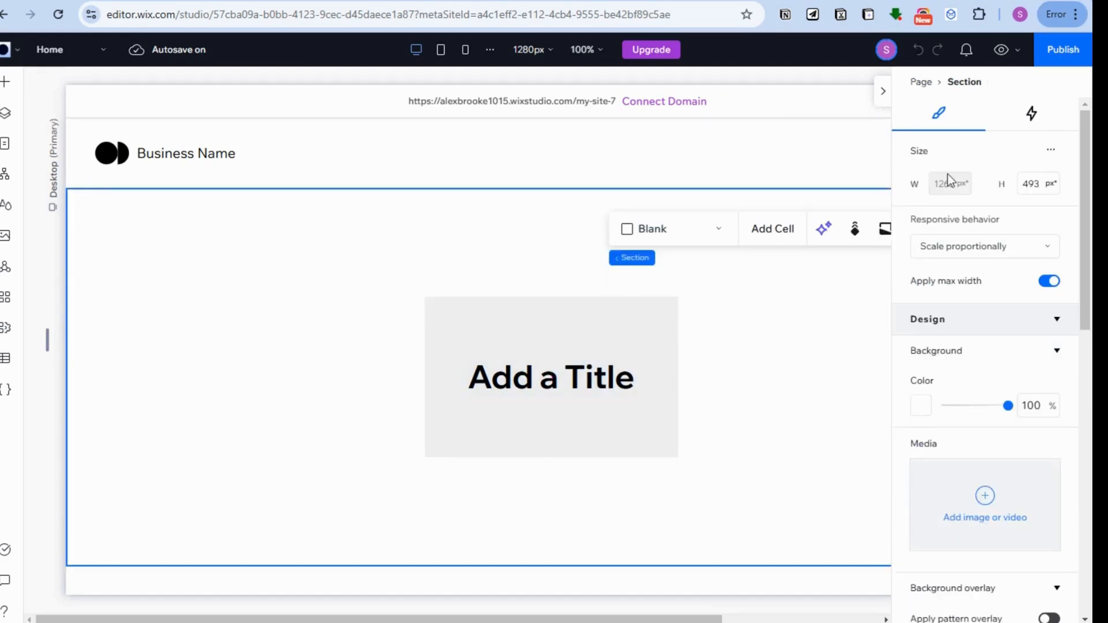
pyautogui.click(1051, 154)
pyautogui.click(1016, 163)
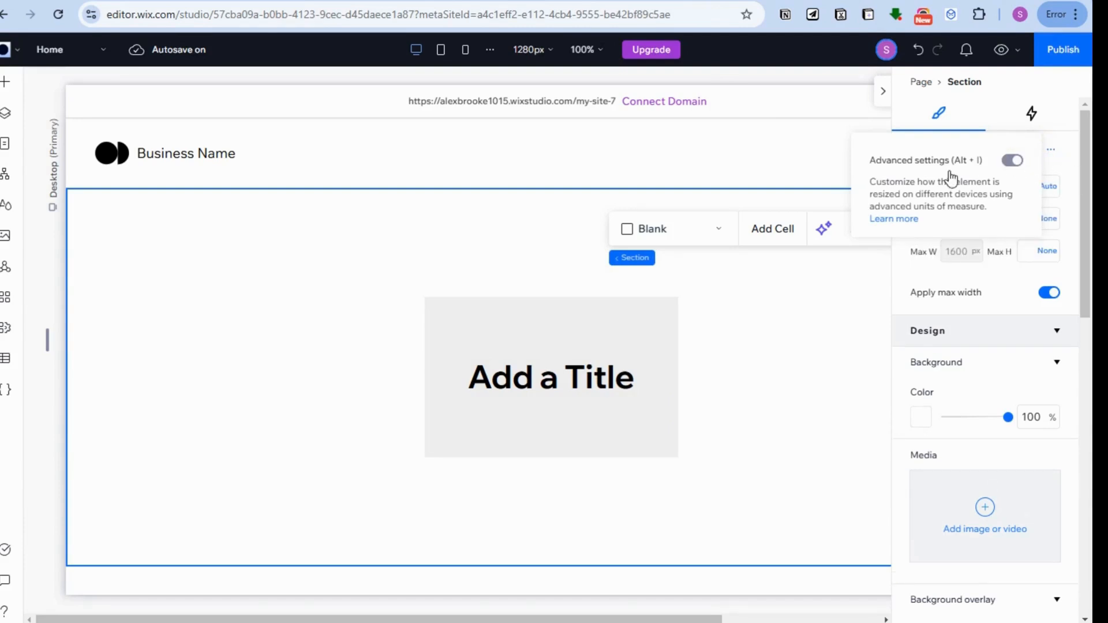
pyautogui.click(901, 259)
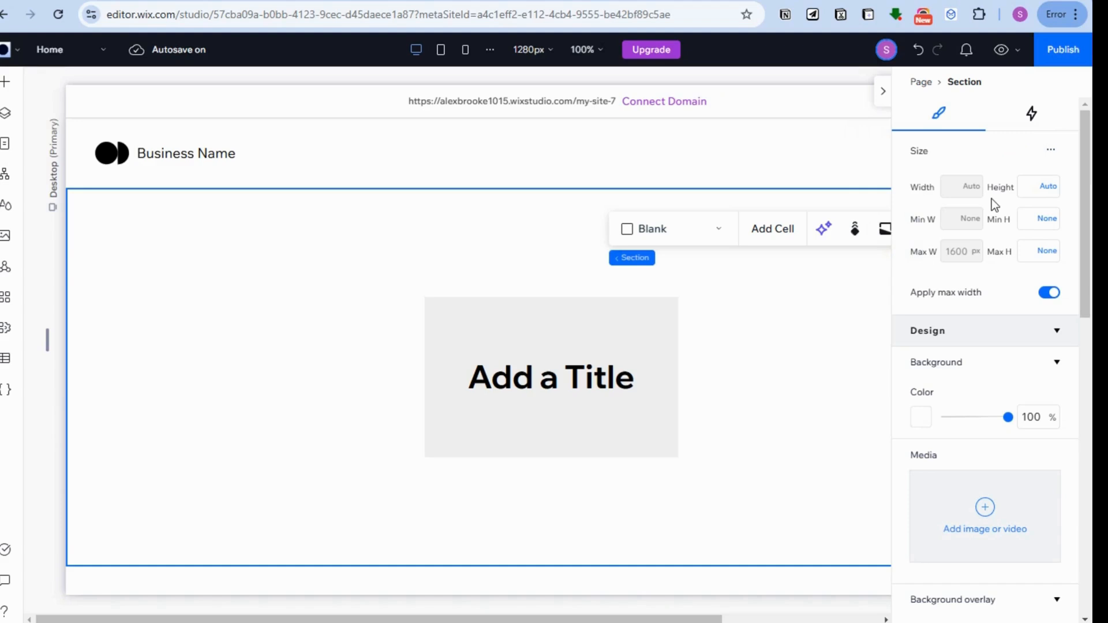
# Try to edit the section's width and turn off its Apply max width option
pyautogui.click(970, 188)
pyautogui.click(965, 186)
pyautogui.click(970, 186)
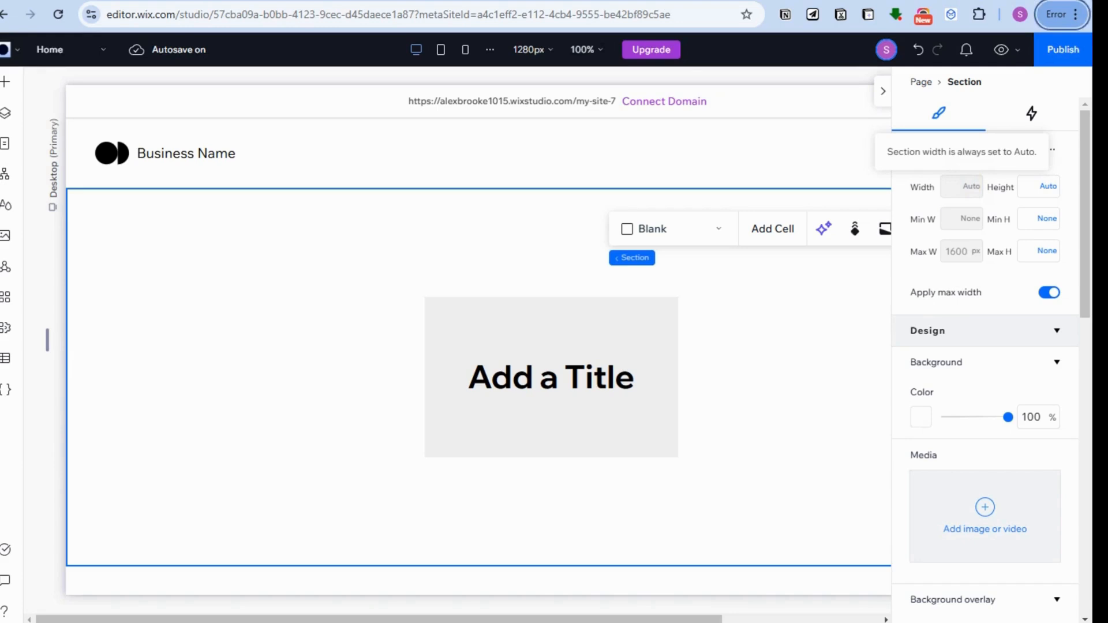
pyautogui.click(1049, 293)
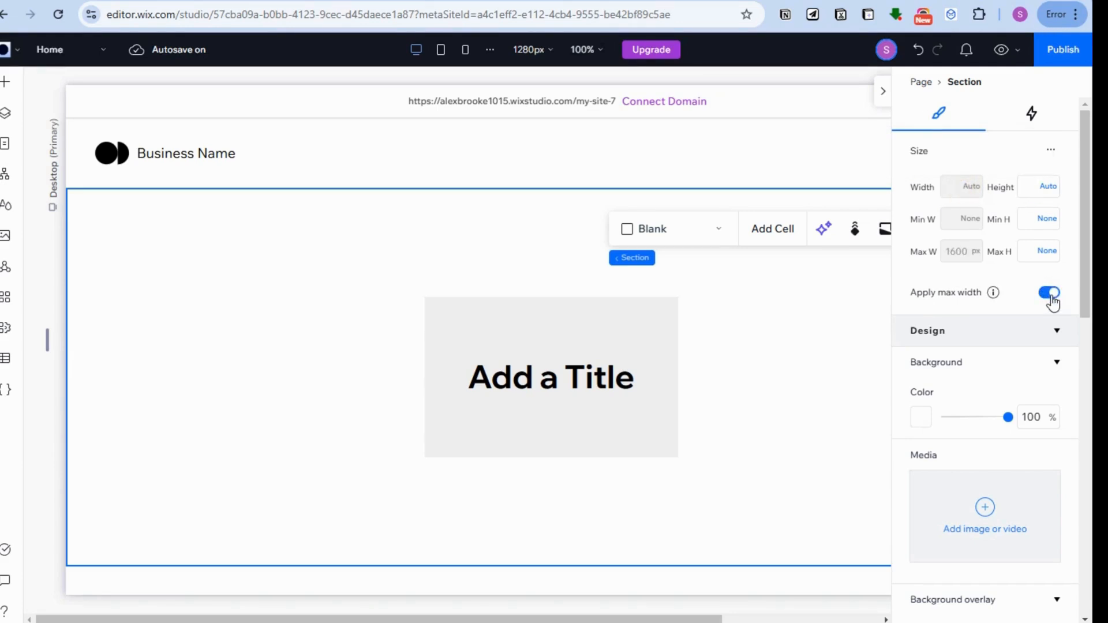
pyautogui.click(1047, 293)
pyautogui.click(965, 185)
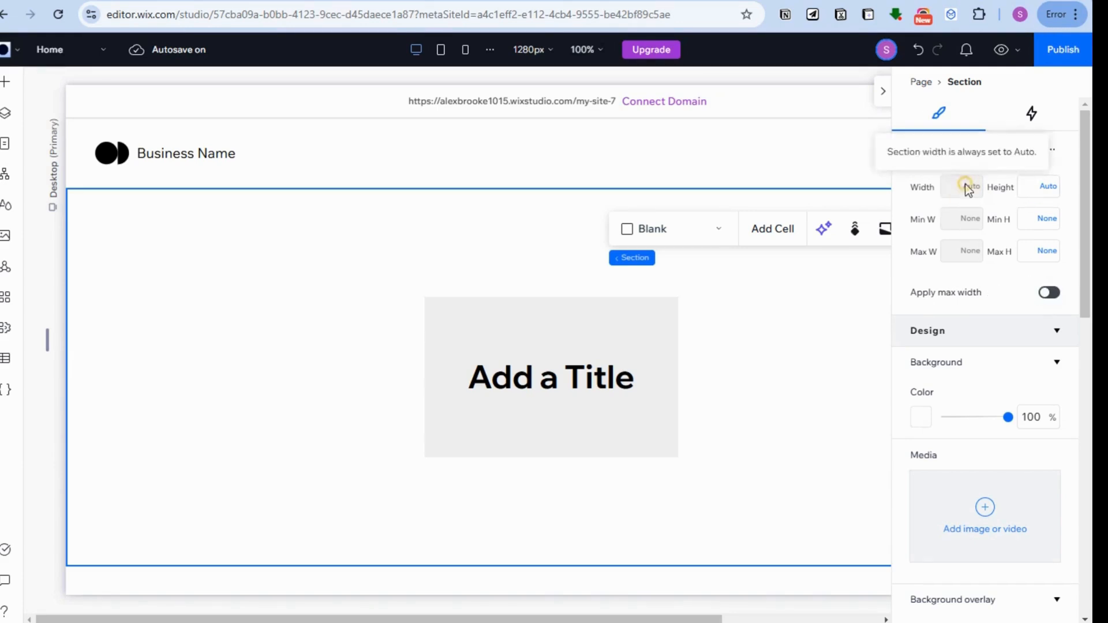
# Set the container title's maximum font size to 24 px
pyautogui.scroll(-1, 559, 344)
pyautogui.click(560, 341)
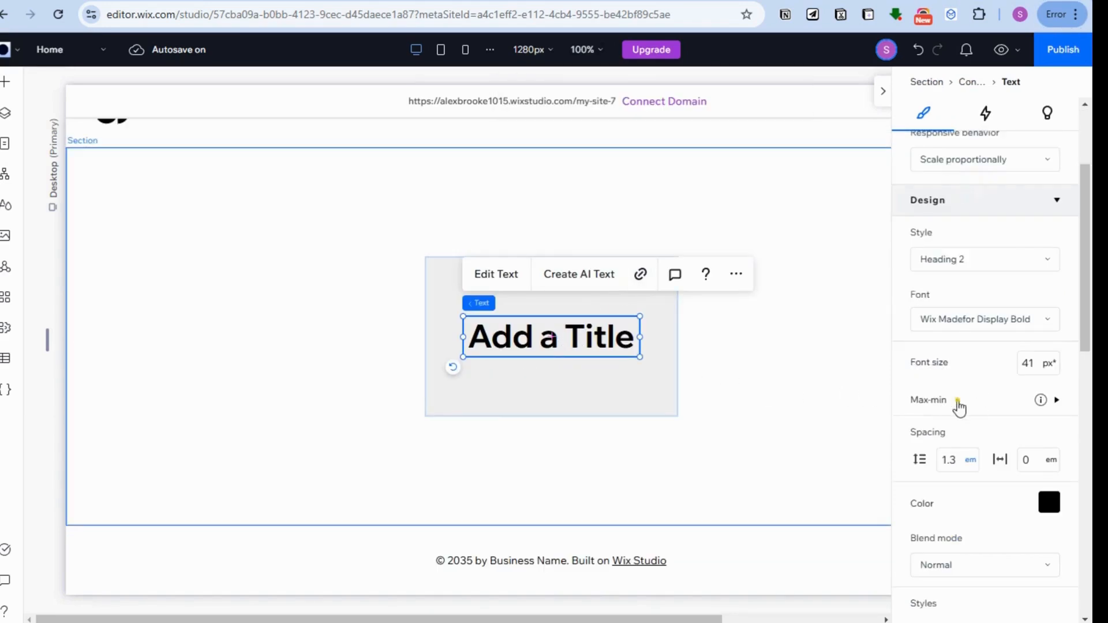
pyautogui.click(958, 403)
pyautogui.click(969, 434)
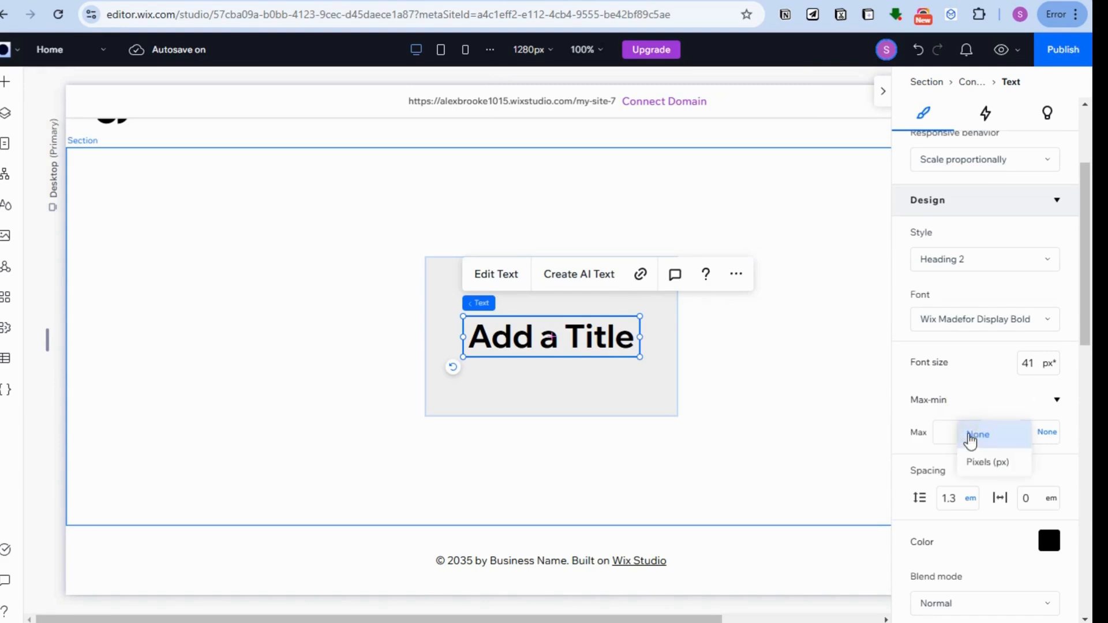
pyautogui.click(959, 444)
pyautogui.click(950, 432)
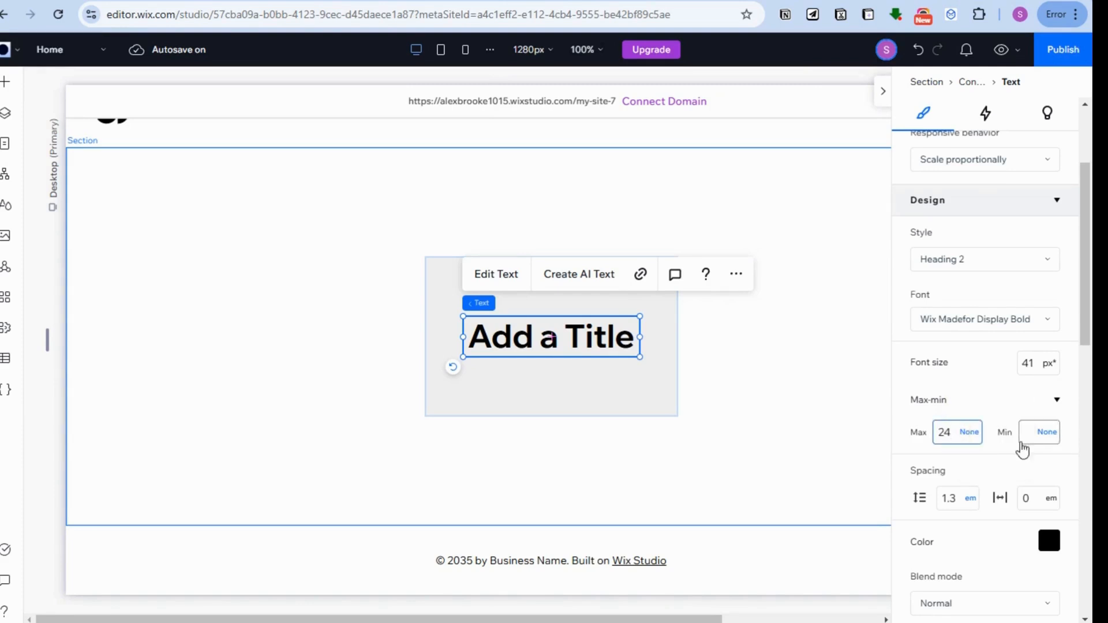
# Enter 13 as the title's minimum font size
pyautogui.click(1032, 429)
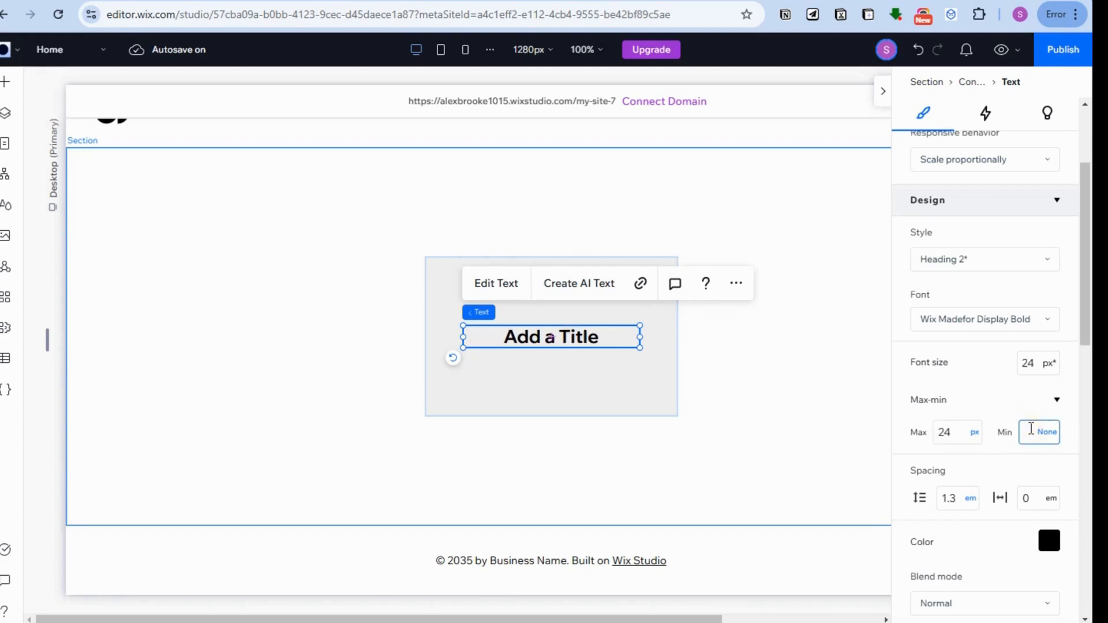
pyautogui.click(1045, 434)
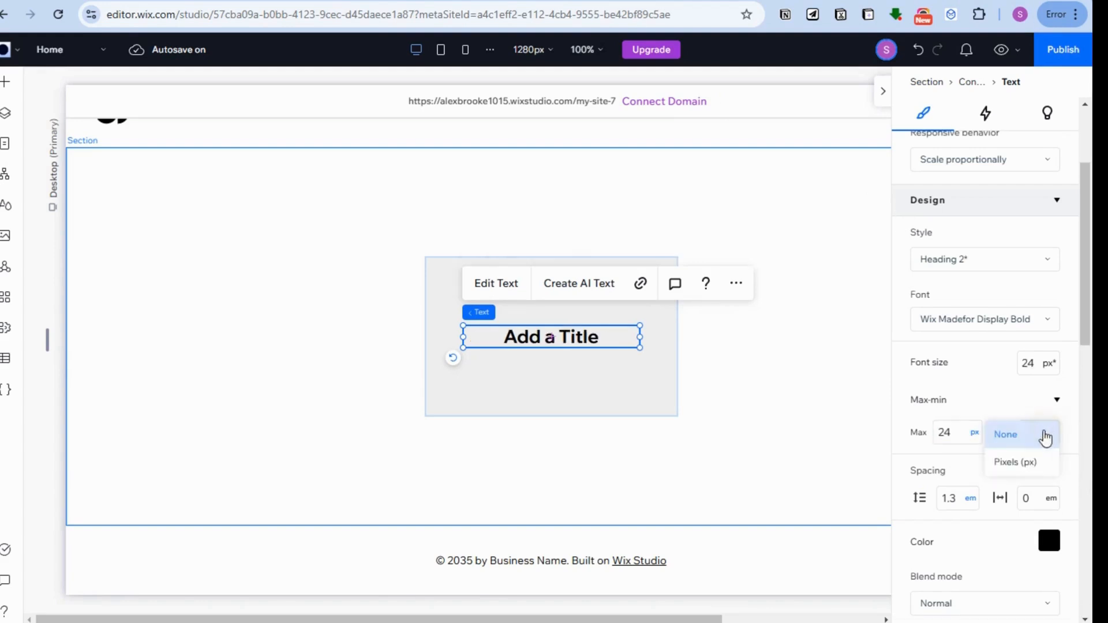
pyautogui.click(1022, 444)
pyautogui.click(1026, 432)
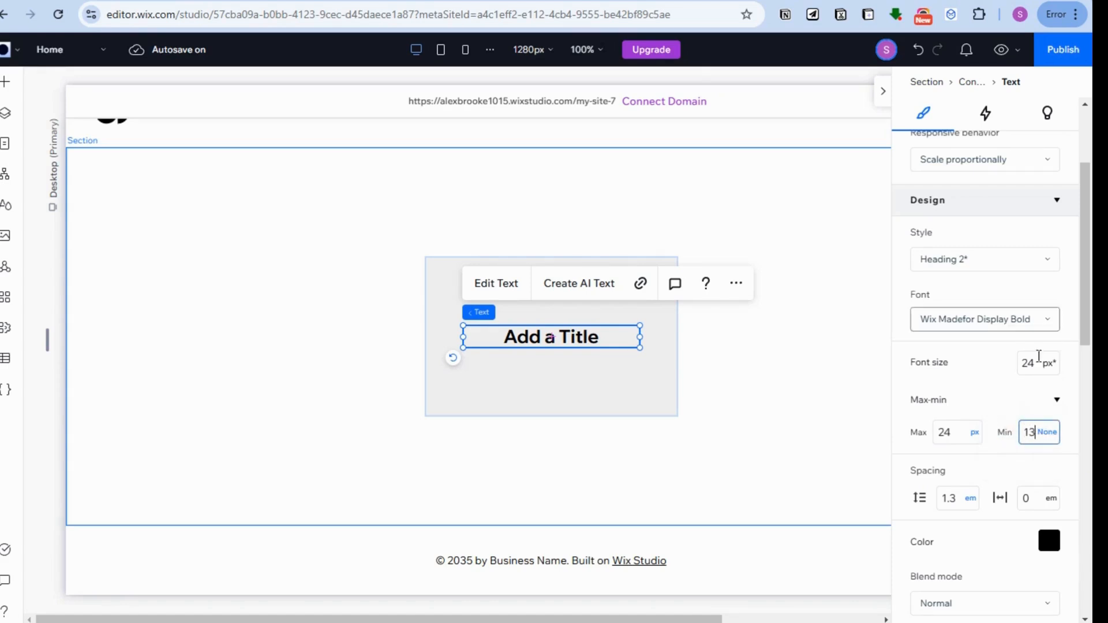
# Enable the advanced size settings for the container's title and set its width to Max content
pyautogui.scroll(3, 1029, 375)
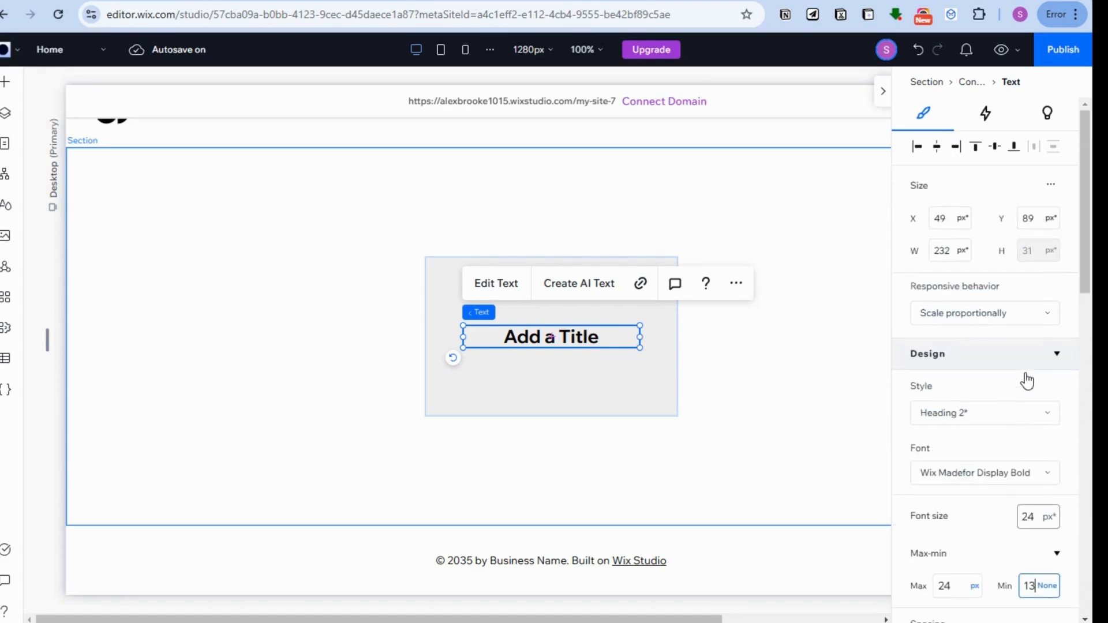
pyautogui.click(1051, 186)
pyautogui.click(1013, 196)
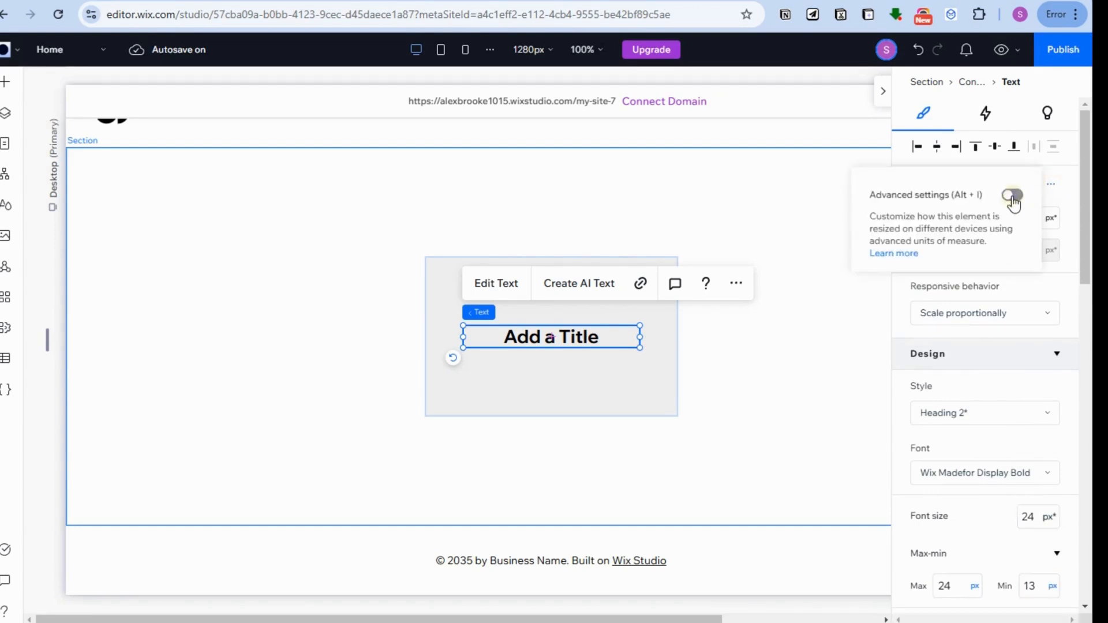
pyautogui.click(963, 225)
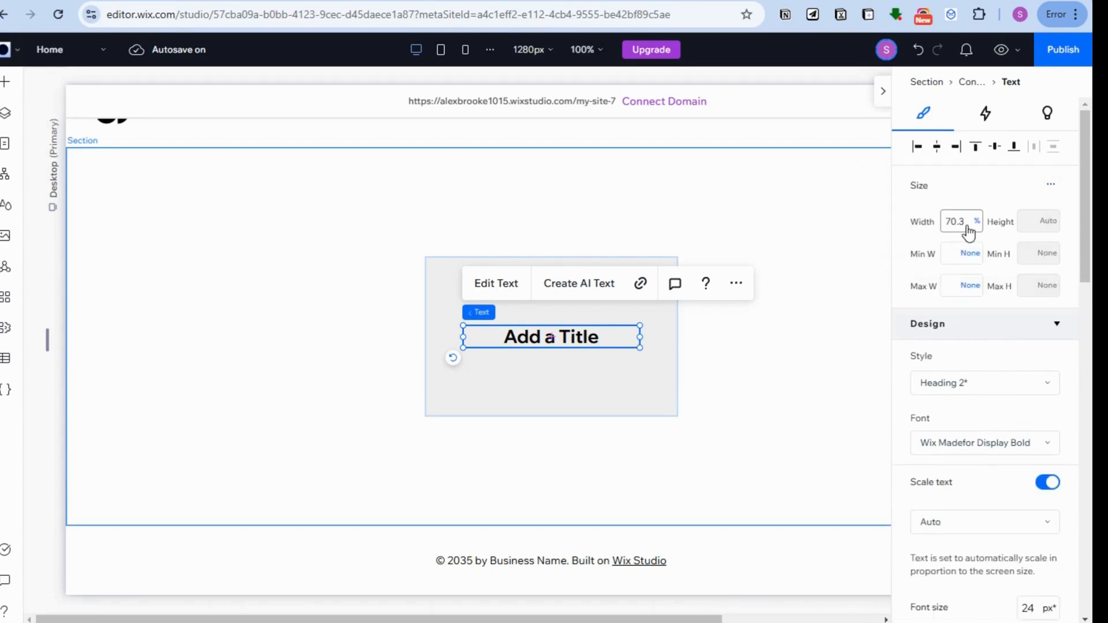
pyautogui.click(977, 222)
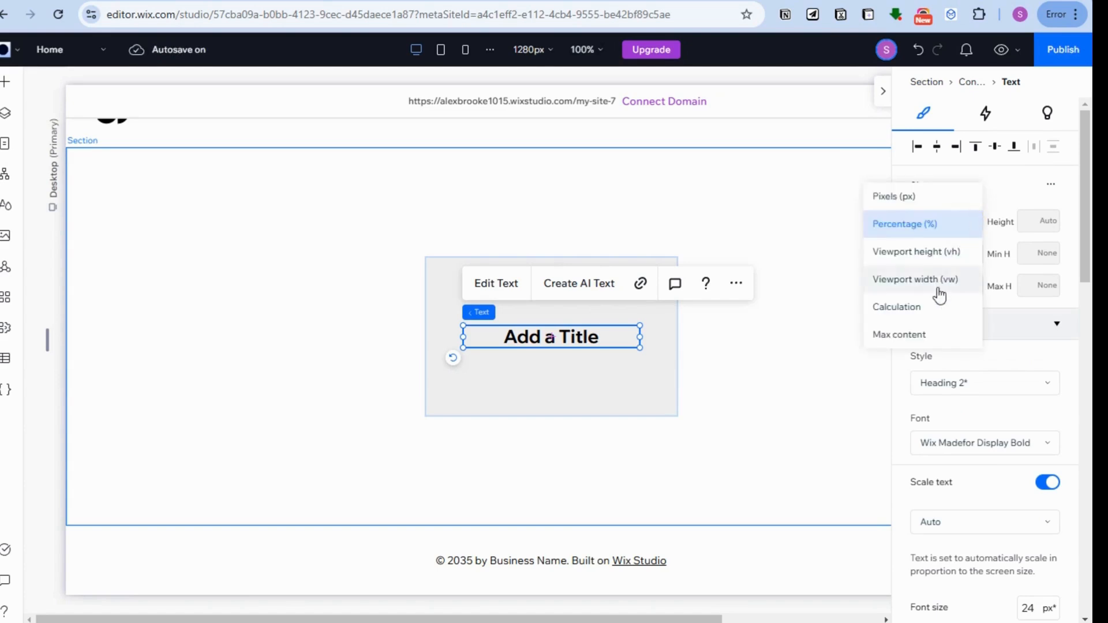
pyautogui.click(930, 340)
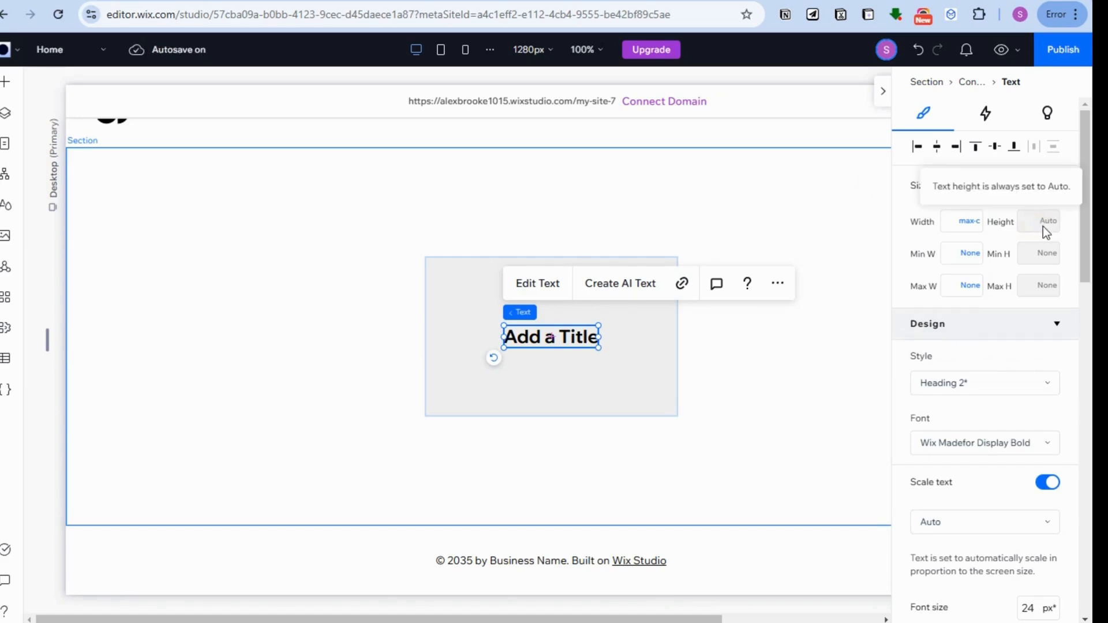
# Set the container's width to Max content and stretch its sides to a minimum width of about 140 px
pyautogui.press('F11')
pyautogui.press('F11')
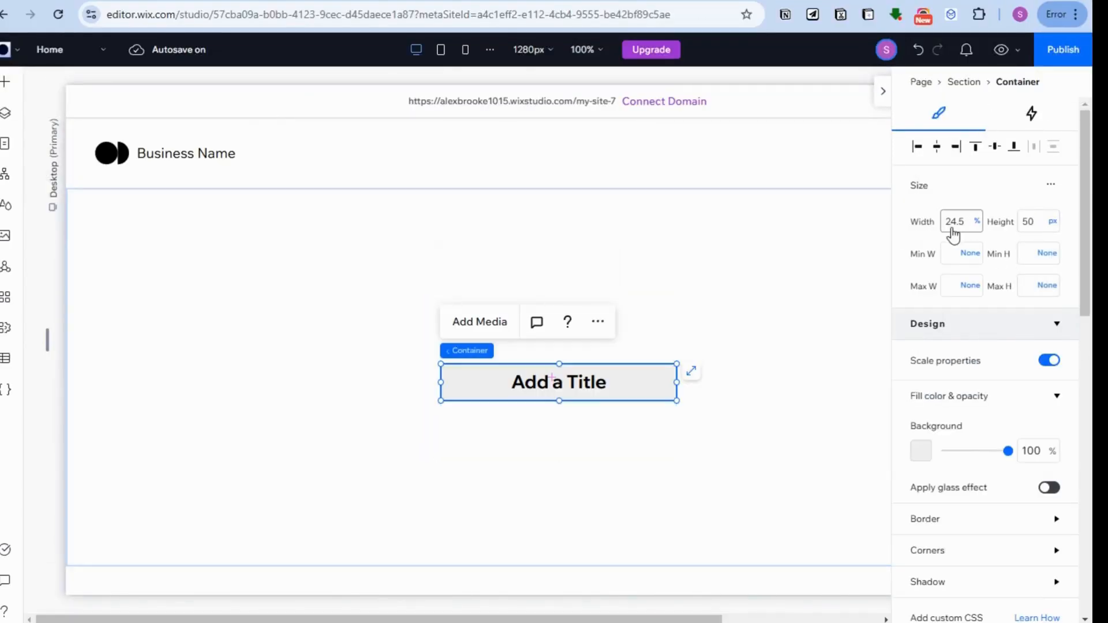
pyautogui.click(954, 225)
pyautogui.click(976, 221)
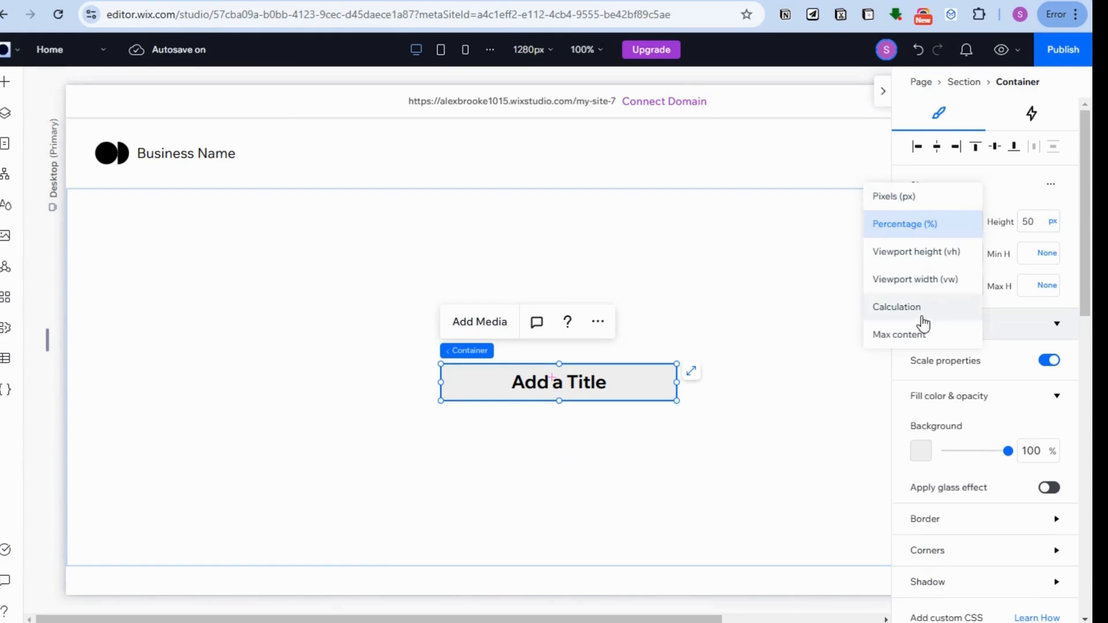
pyautogui.click(922, 333)
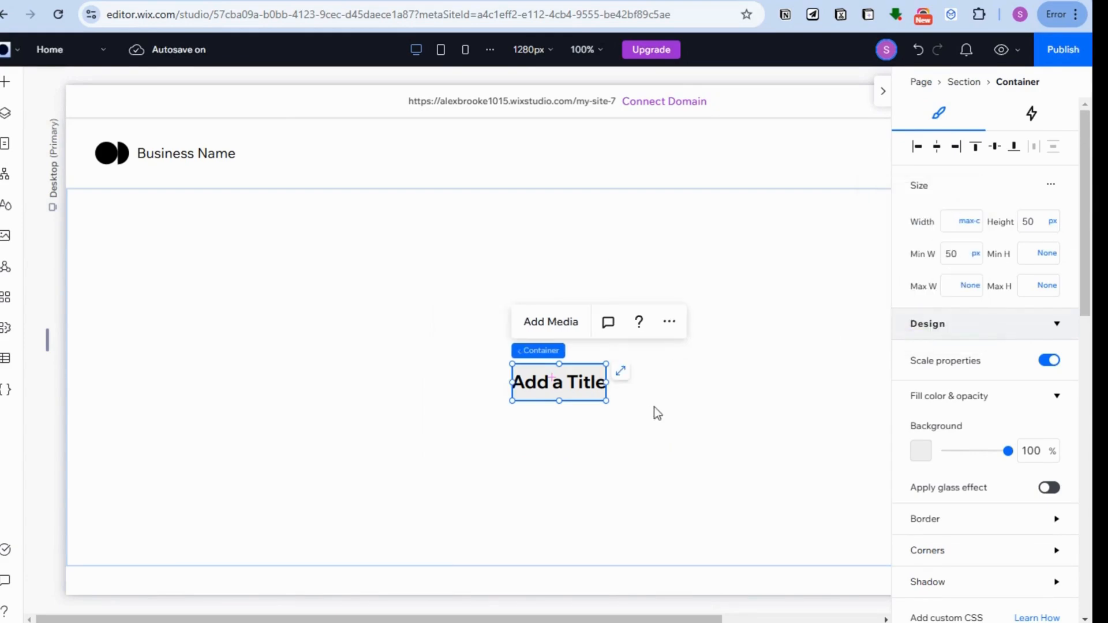
pyautogui.moveTo(512, 382); pyautogui.dragTo(501, 387)
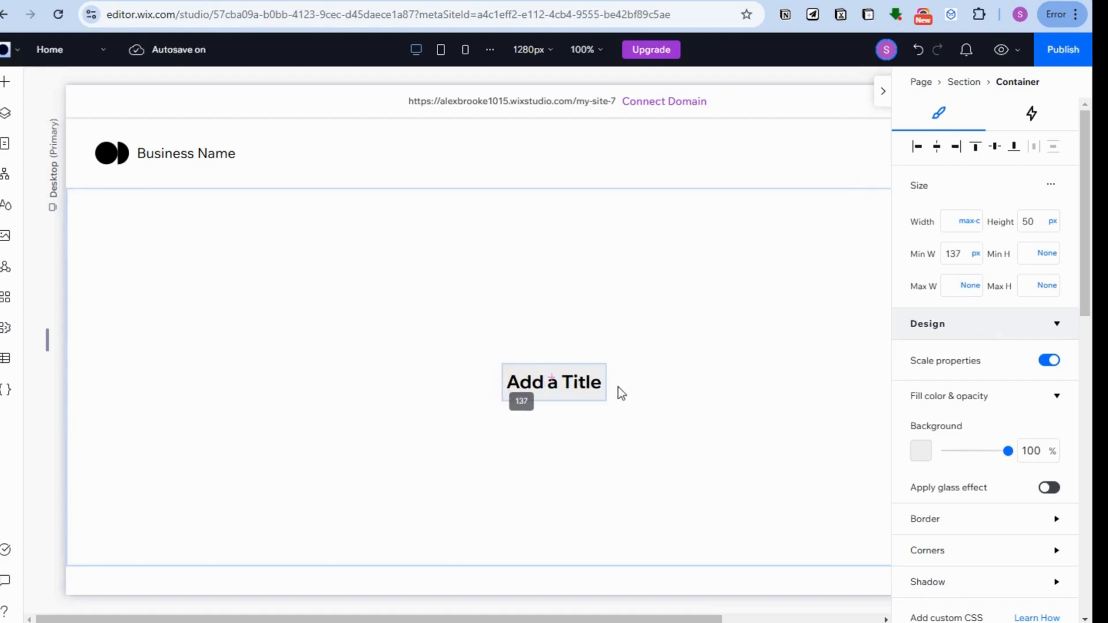
pyautogui.moveTo(606, 385); pyautogui.dragTo(609, 386)
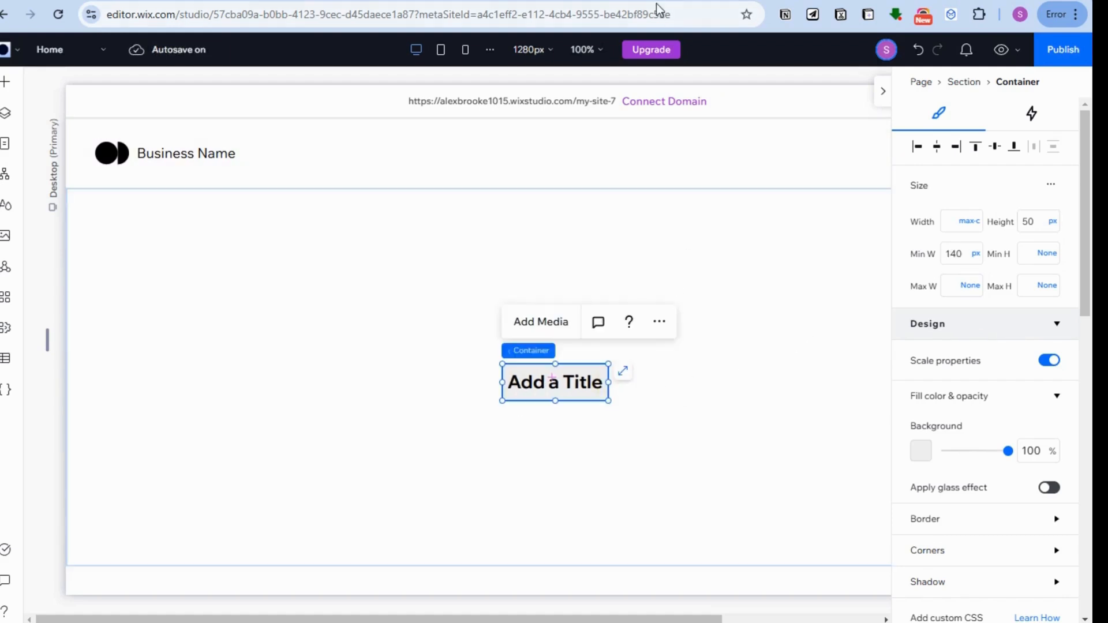
# Set the title's left and right margins to 16 px inside the container
pyautogui.click(561, 383)
pyautogui.scroll(-10, 1002, 432)
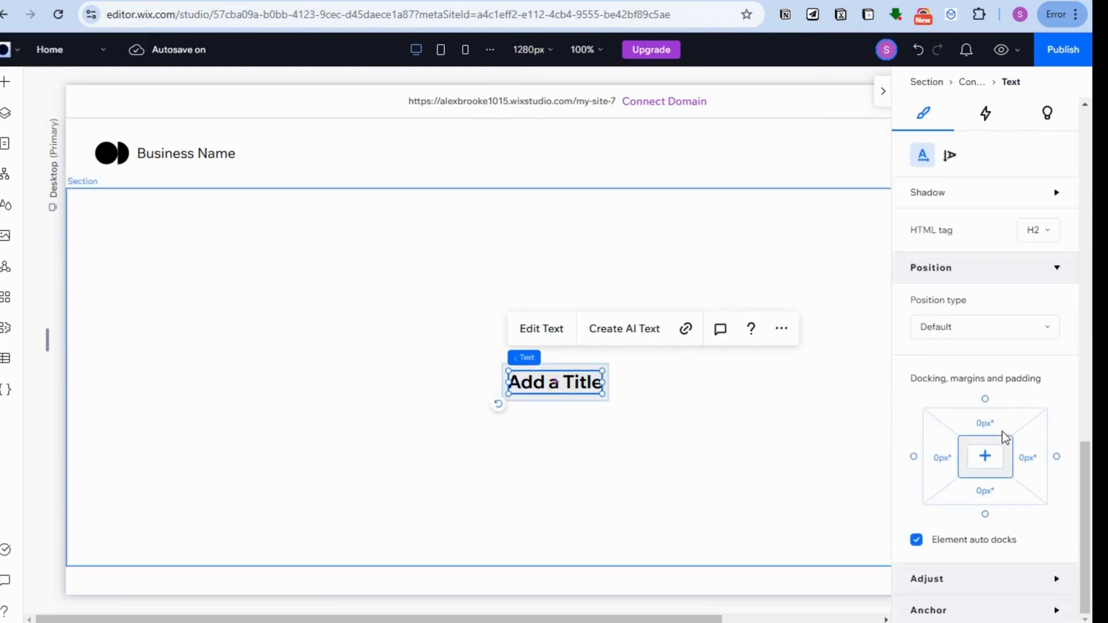
pyautogui.click(949, 471)
pyautogui.write('16')
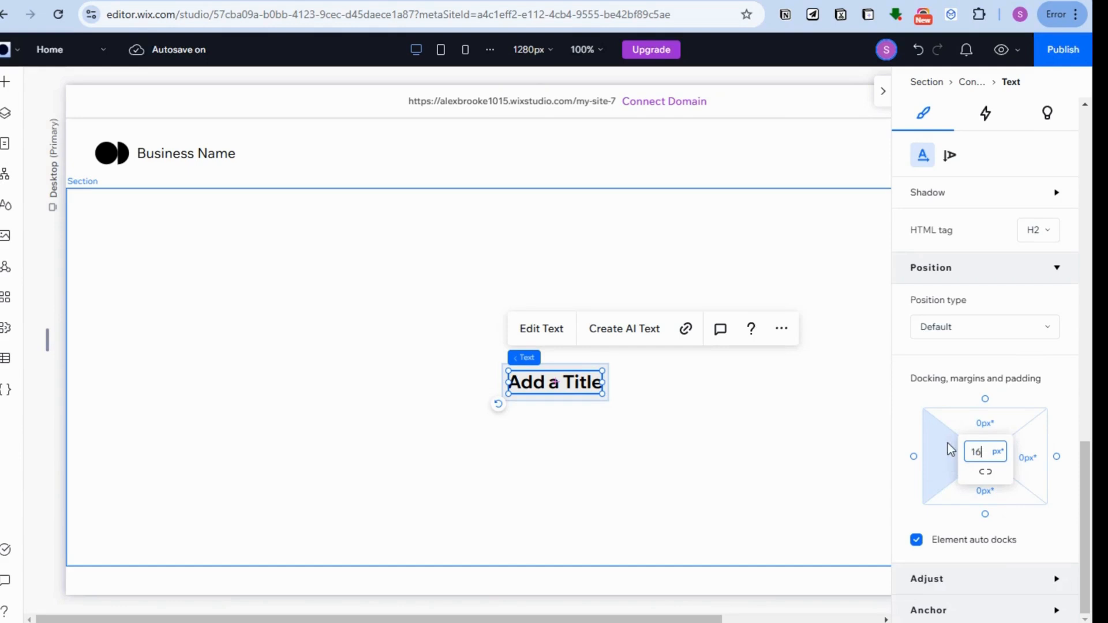
pyautogui.click(1026, 467)
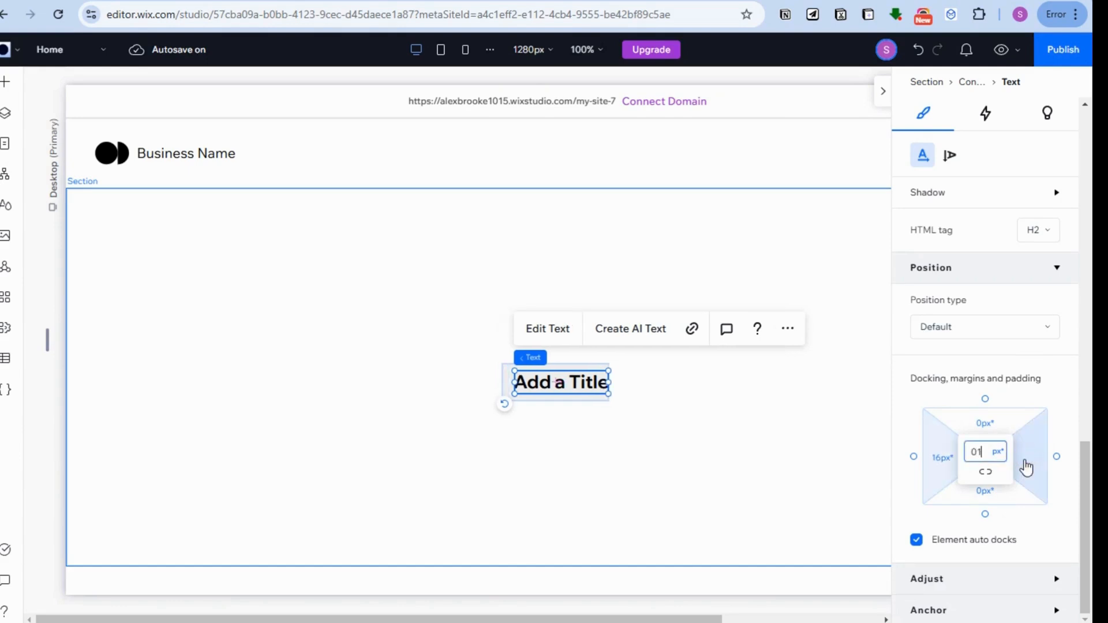
pyautogui.write('16')
pyautogui.press('BackSpace')
pyautogui.press('BackSpace')
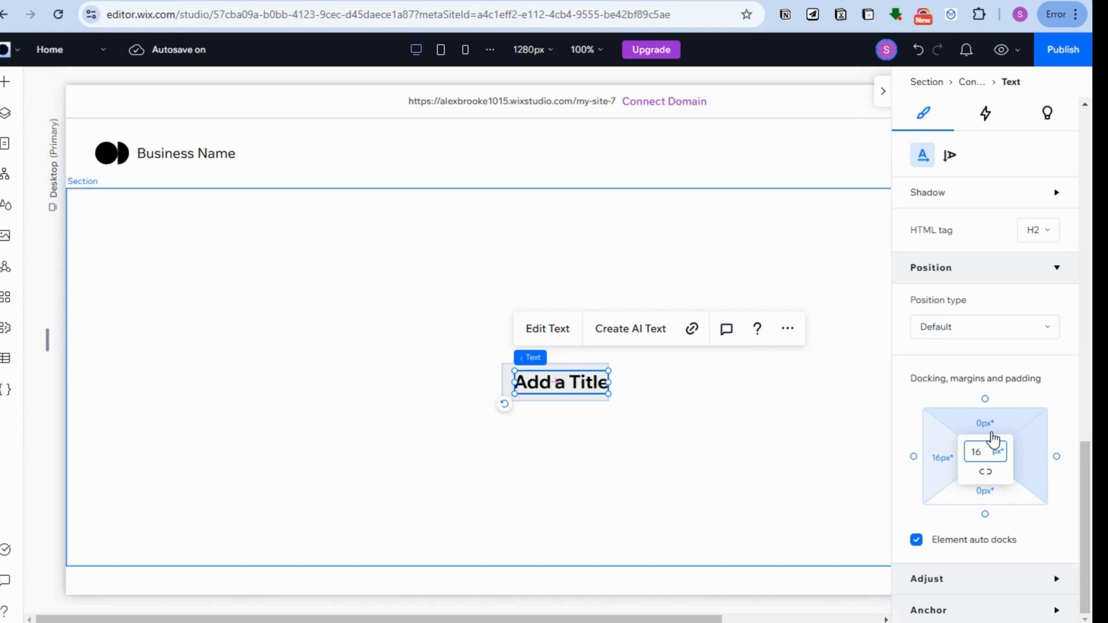
# Set the title's top and bottom margins to 10 px inside the container
pyautogui.click(991, 437)
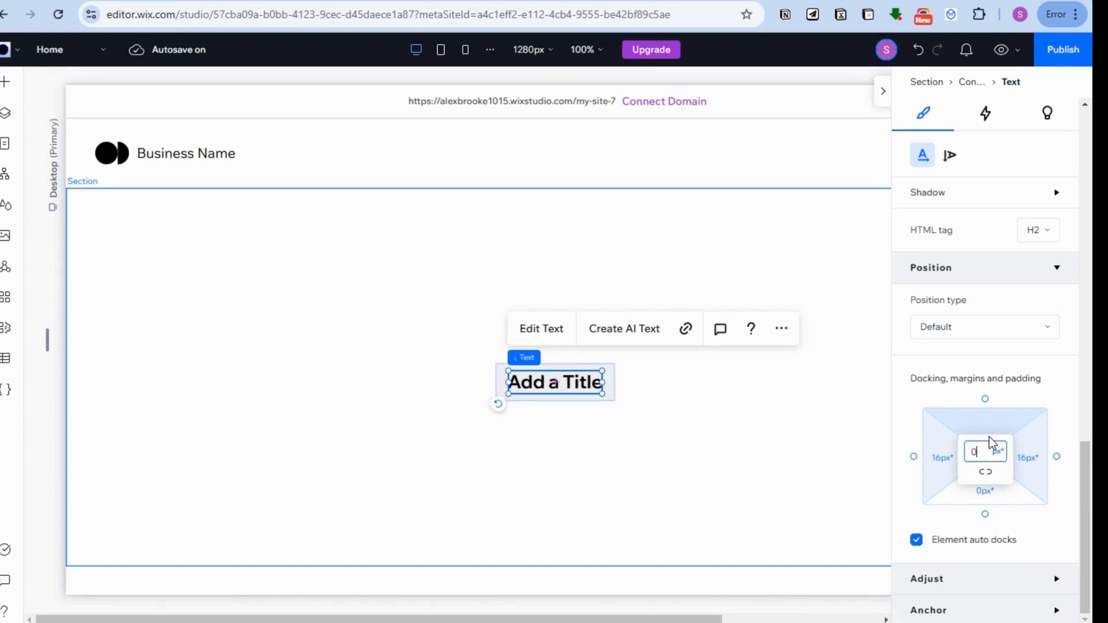
pyautogui.write('10')
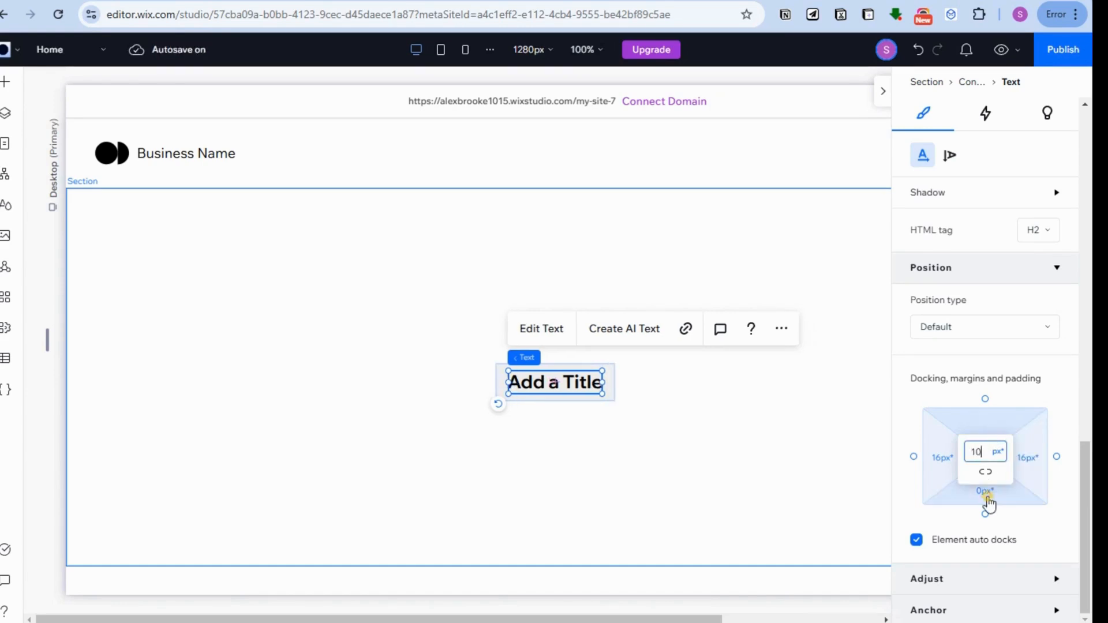
pyautogui.click(989, 503)
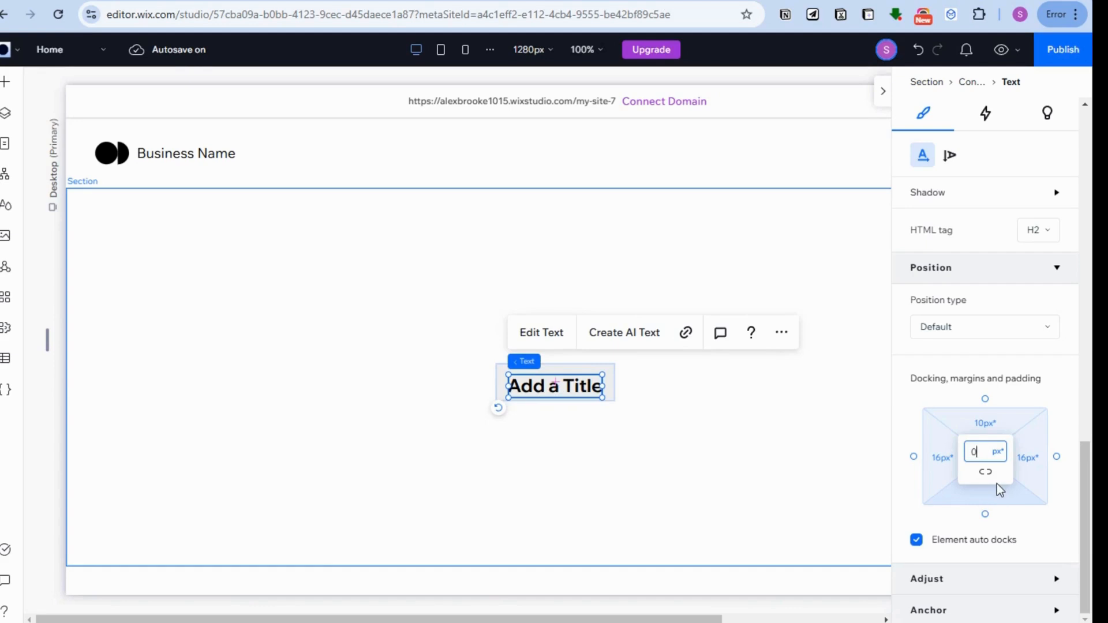
pyautogui.write('10')
pyautogui.click(837, 483)
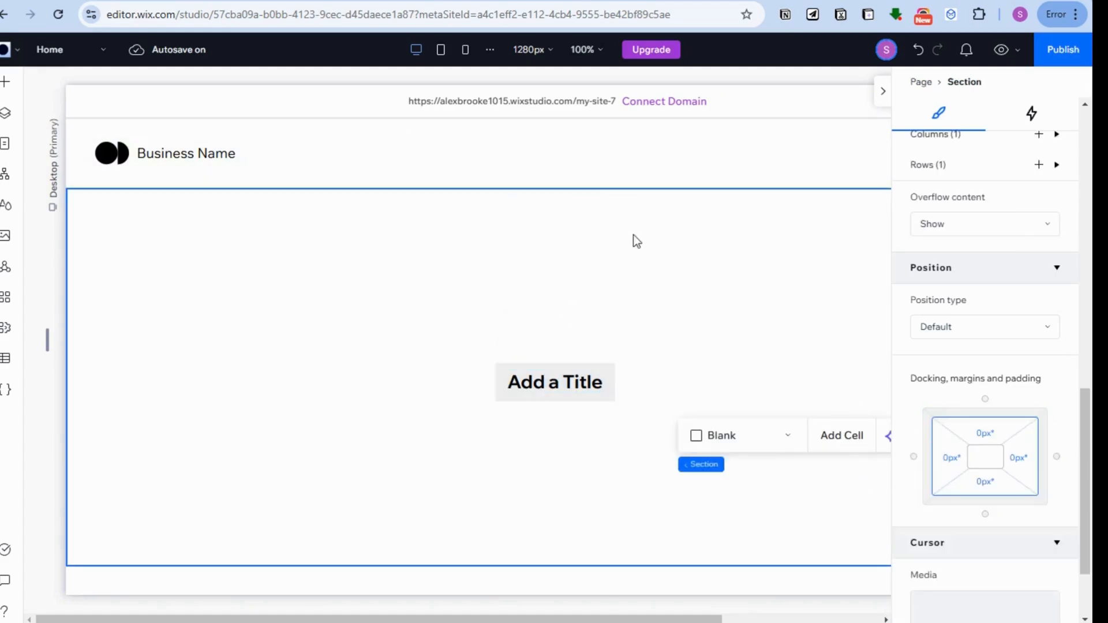
# Change the title's text color to the blue theme color #1A6AFF
pyautogui.click(607, 383)
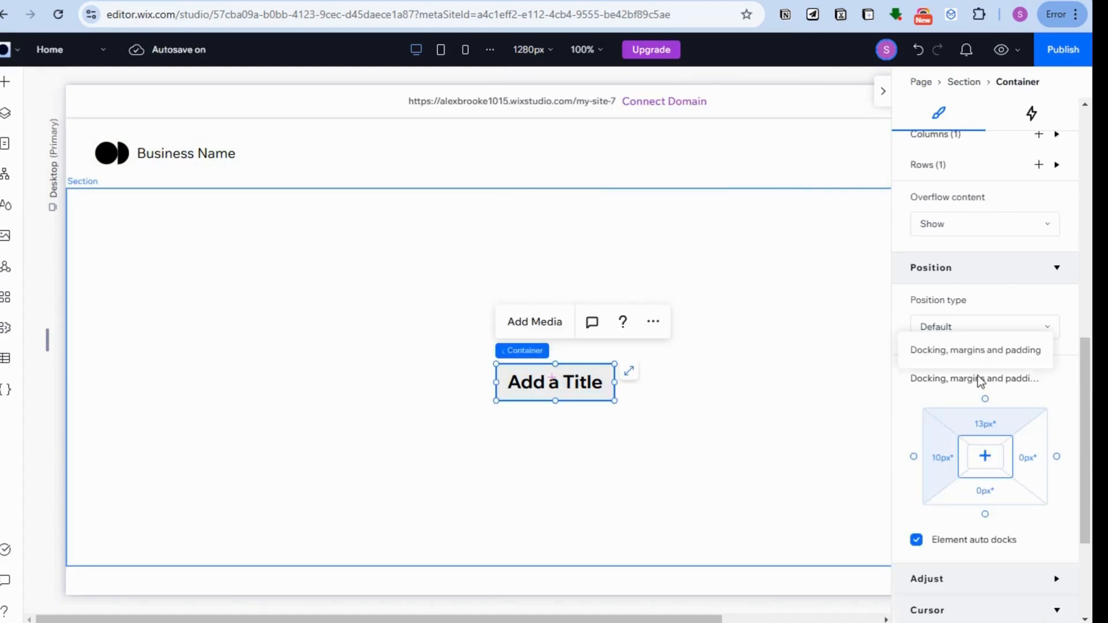
pyautogui.scroll(5, 977, 375)
pyautogui.click(576, 382)
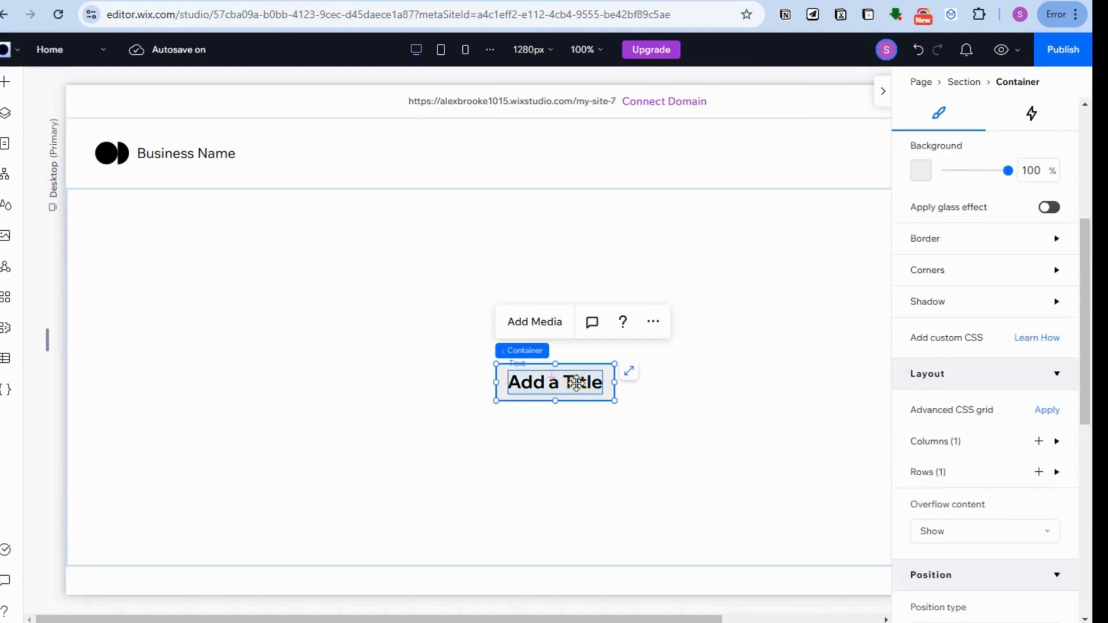
pyautogui.doubleClick(576, 382)
pyautogui.scroll(-8, 956, 393)
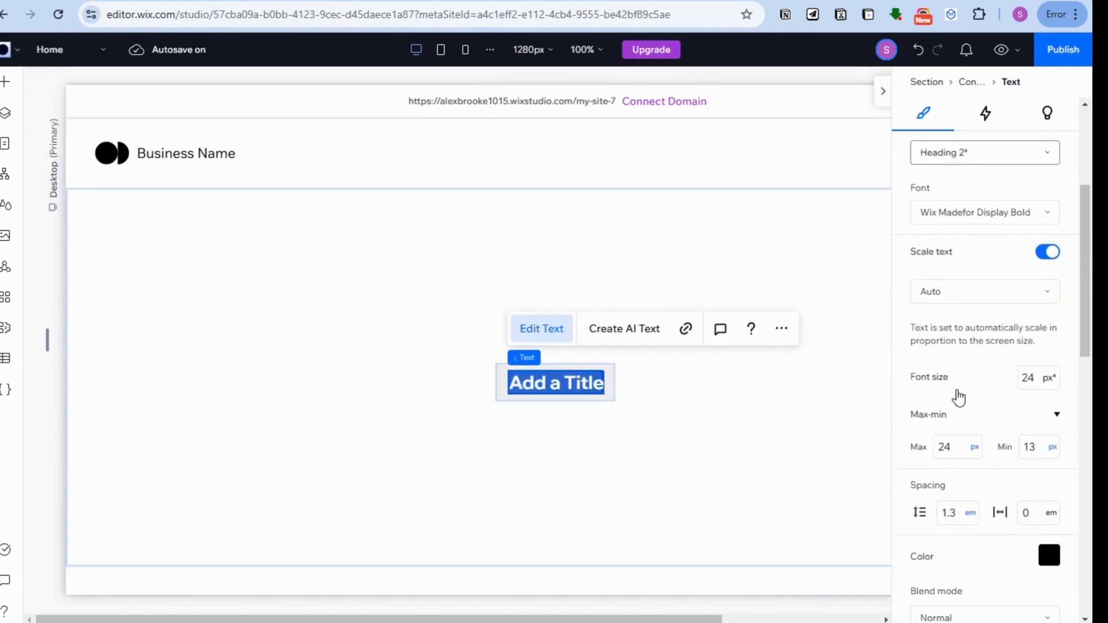
pyautogui.scroll(-2, 956, 392)
pyautogui.click(1046, 249)
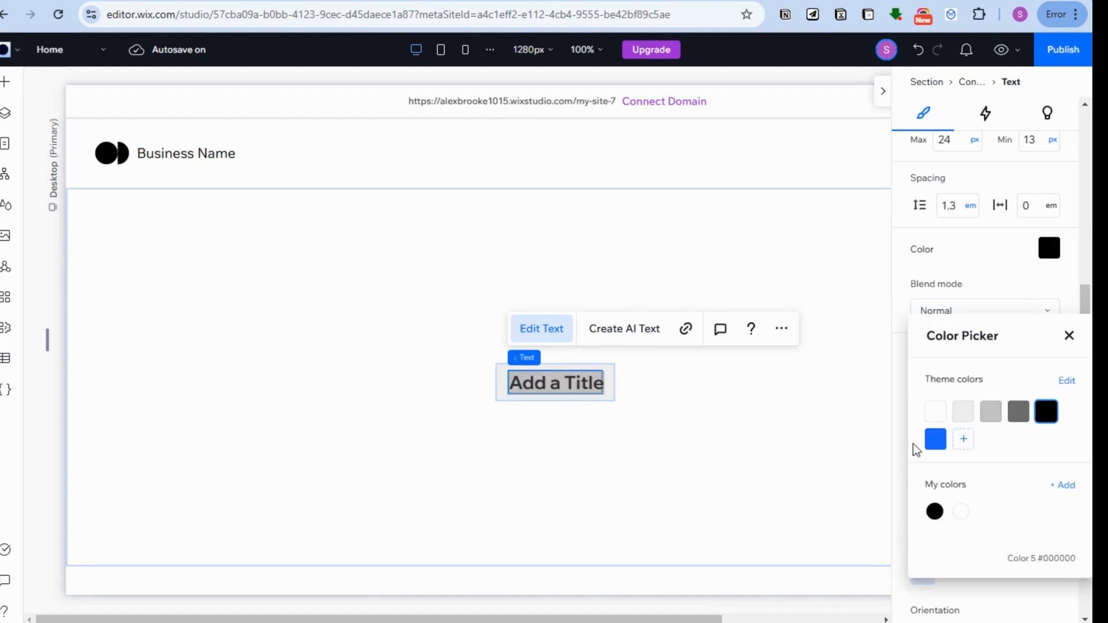
pyautogui.click(935, 440)
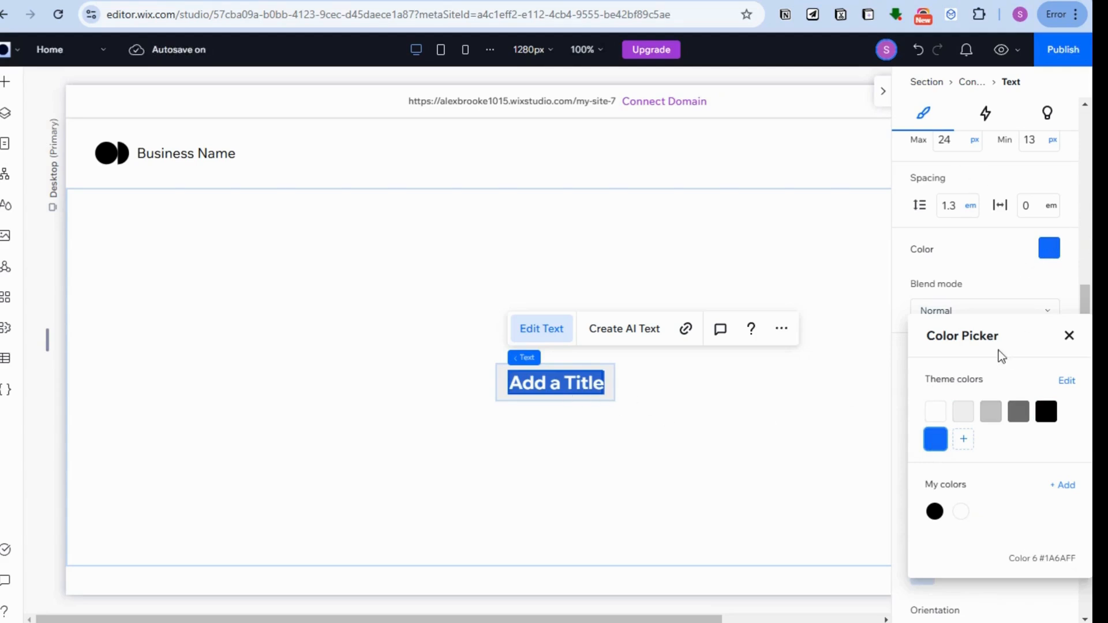
pyautogui.click(584, 418)
pyautogui.click(610, 381)
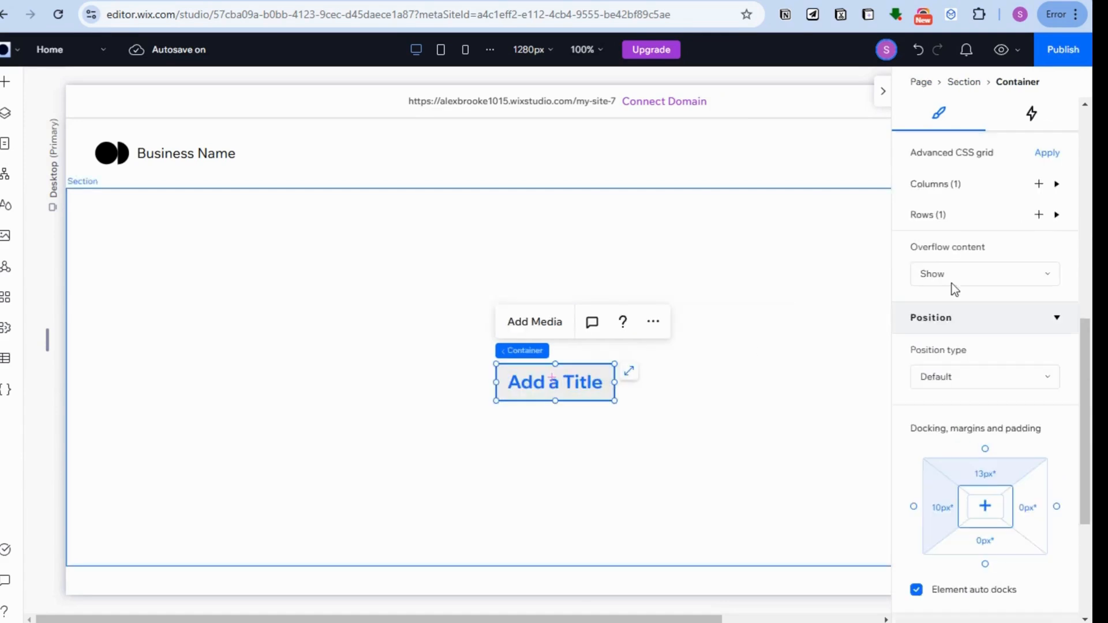
pyautogui.scroll(-1, 986, 303)
pyautogui.scroll(8, 998, 312)
pyautogui.scroll(3, 1000, 313)
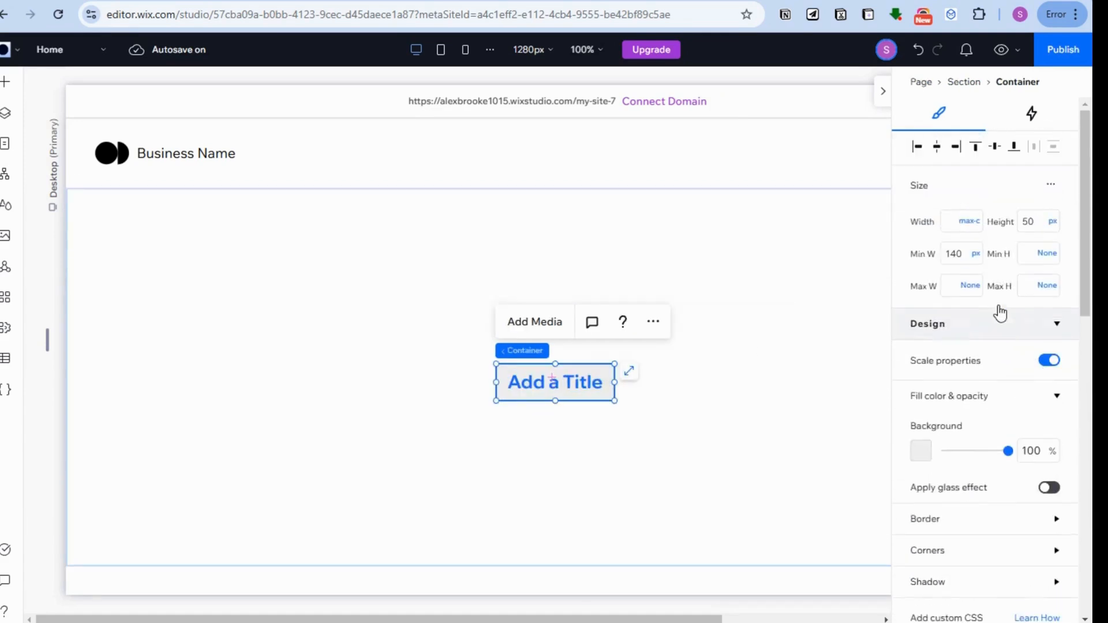
pyautogui.click(976, 324)
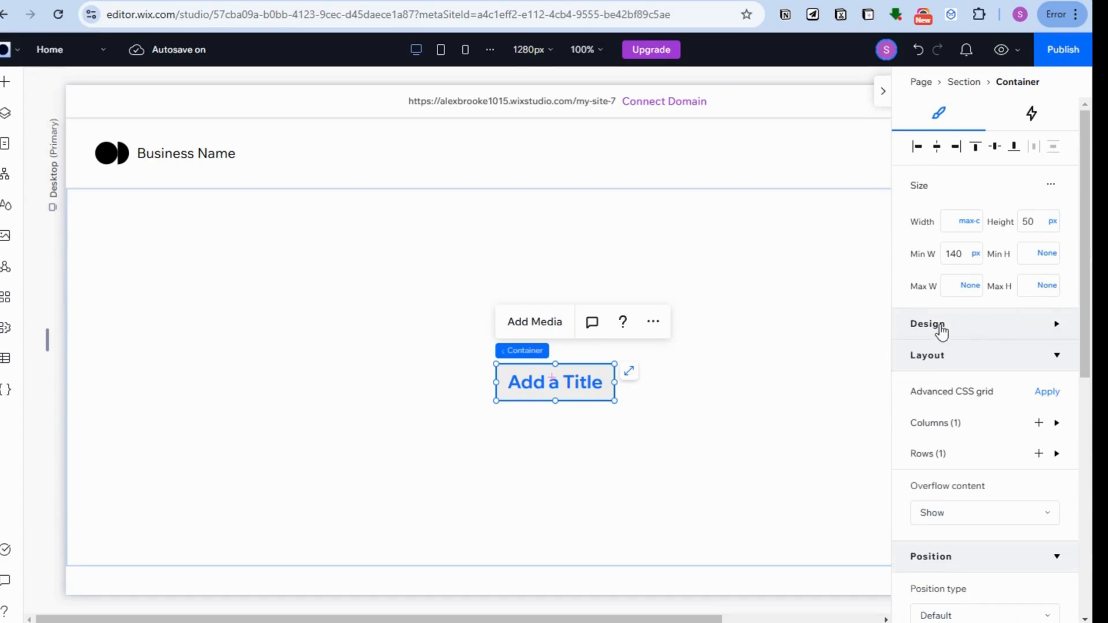
pyautogui.click(980, 324)
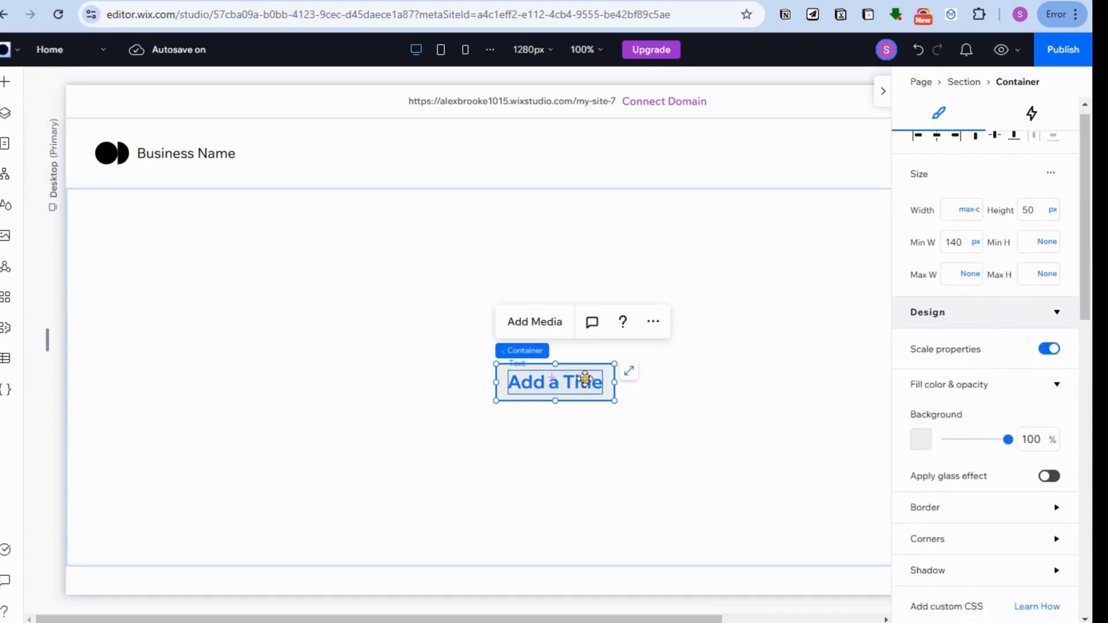
# Change the title's font to Wix Madefor Display XBold
pyautogui.click(584, 378)
pyautogui.scroll(-3, 971, 351)
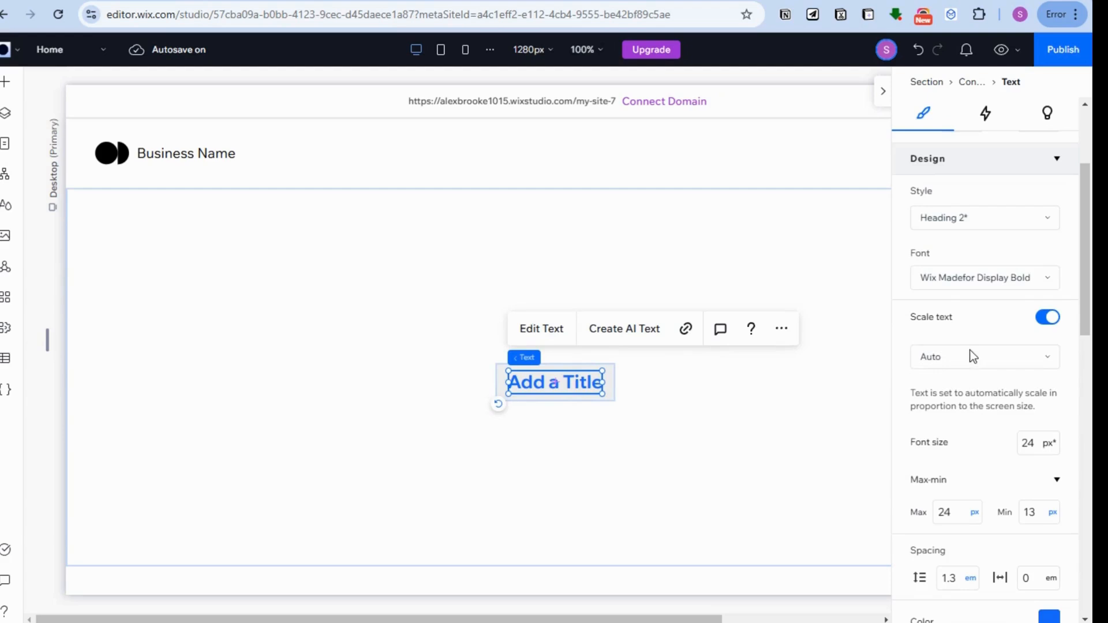
pyautogui.click(981, 278)
pyautogui.click(920, 409)
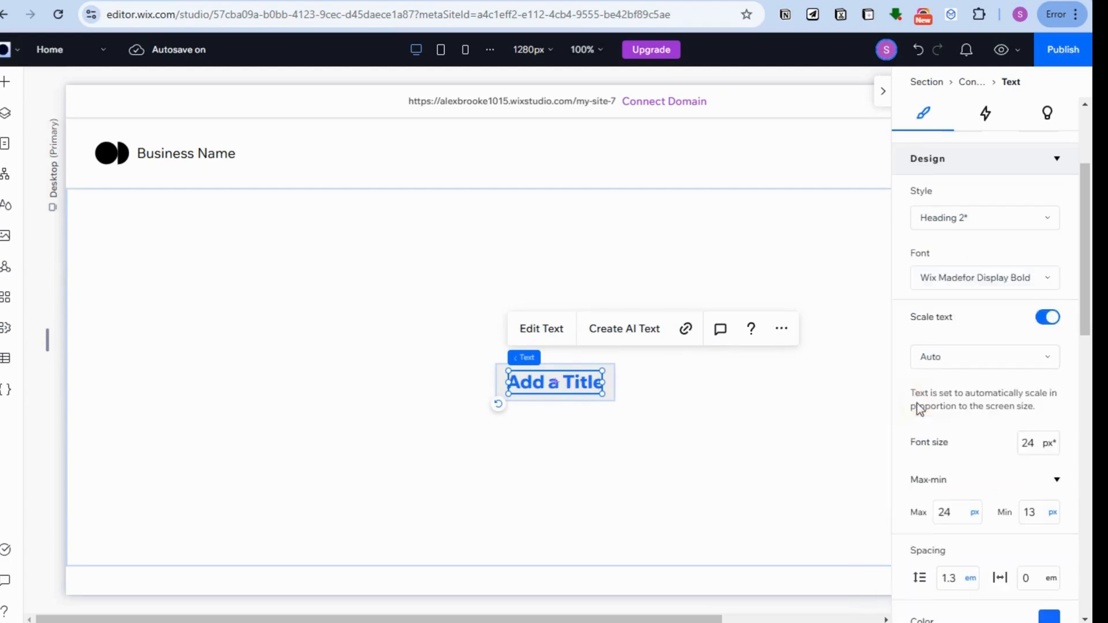
# Review the title's text formatting, margins and size settings, and select the surrounding section
pyautogui.scroll(-4, 982, 378)
pyautogui.scroll(-5, 982, 381)
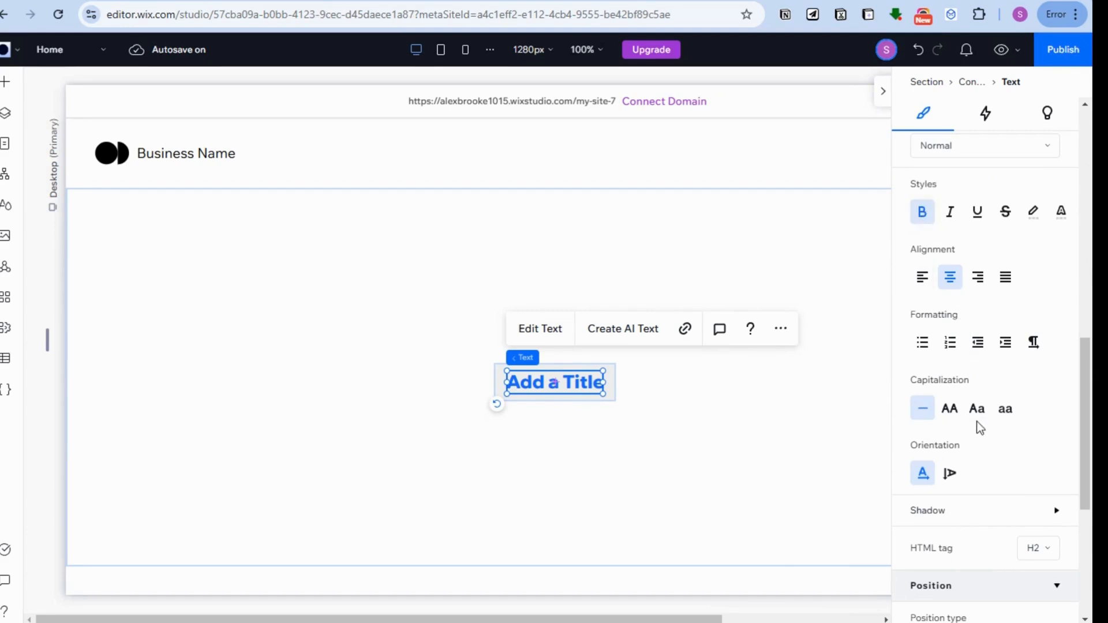
pyautogui.scroll(-6, 979, 428)
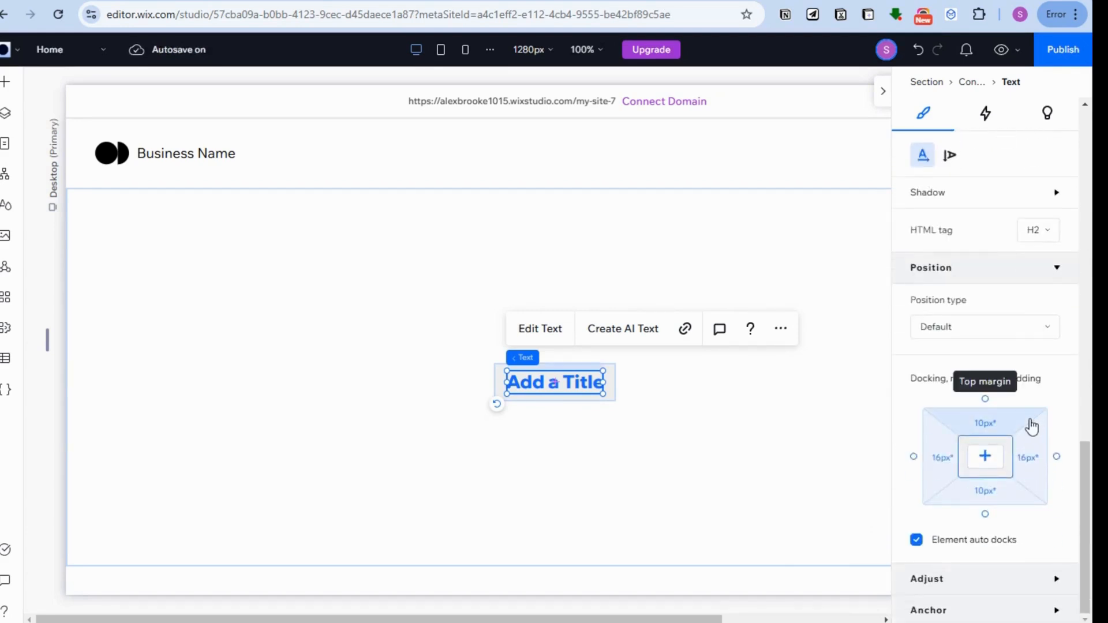
pyautogui.scroll(8, 1007, 425)
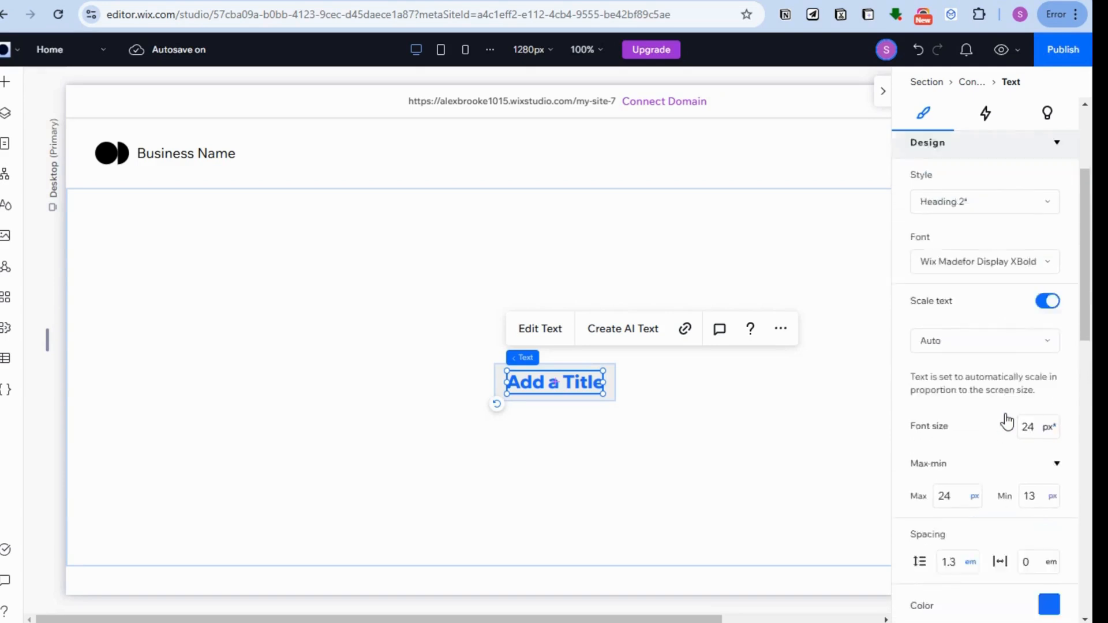
pyautogui.scroll(3, 1007, 424)
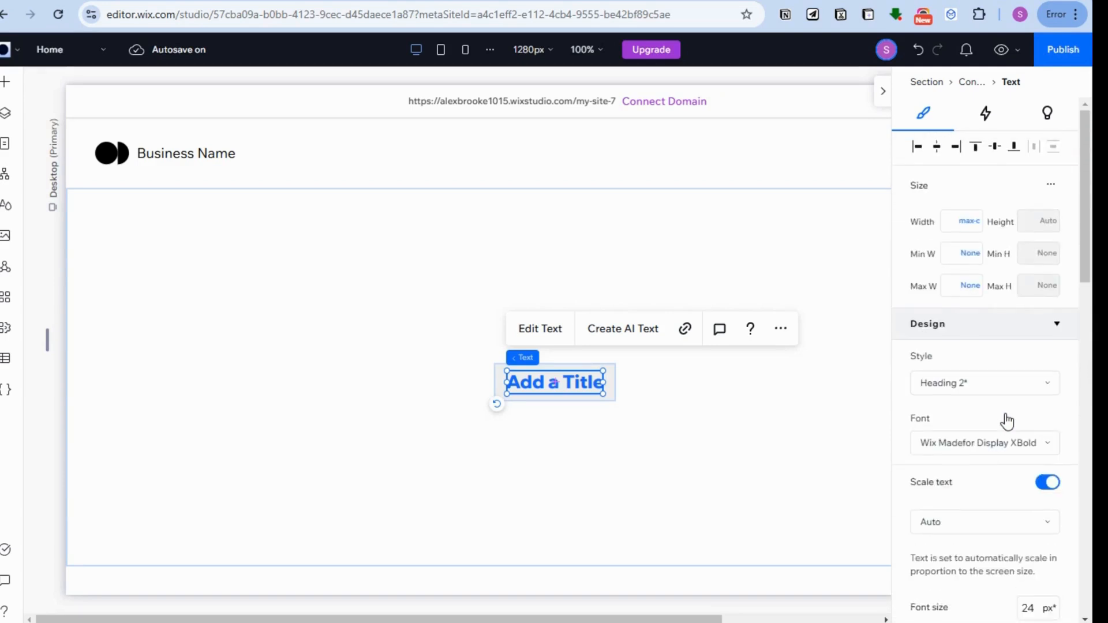
pyautogui.doubleClick(581, 384)
pyautogui.scroll(-8, 1027, 411)
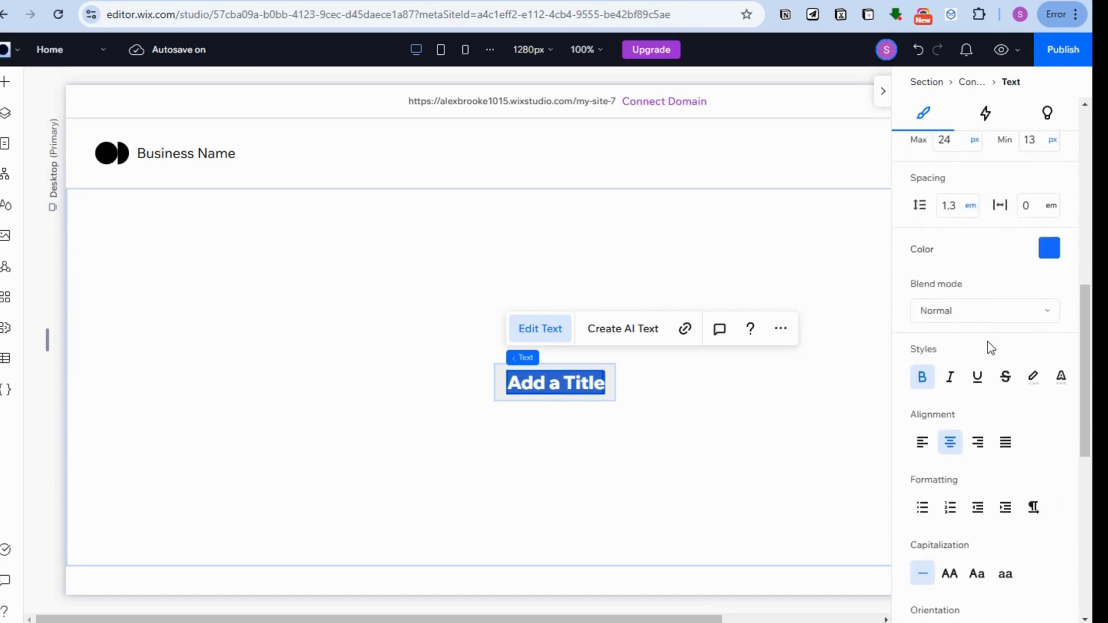
pyautogui.click(988, 342)
pyautogui.click(449, 350)
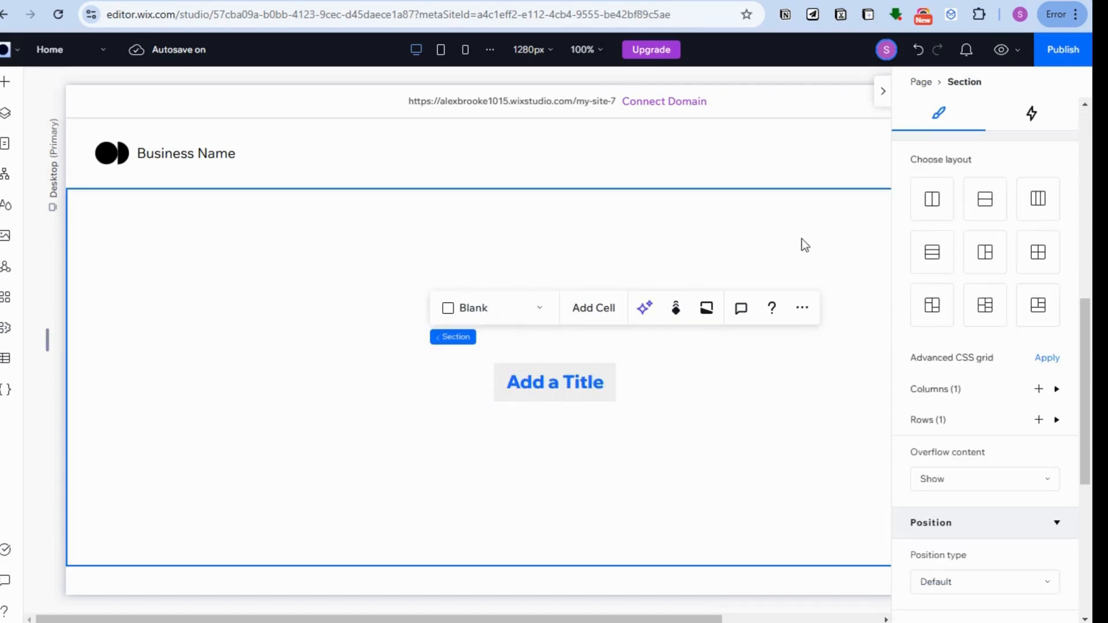
# Set the BUY NOW button's background to the light gray theme color #F0F0F0
pyautogui.click(542, 367)
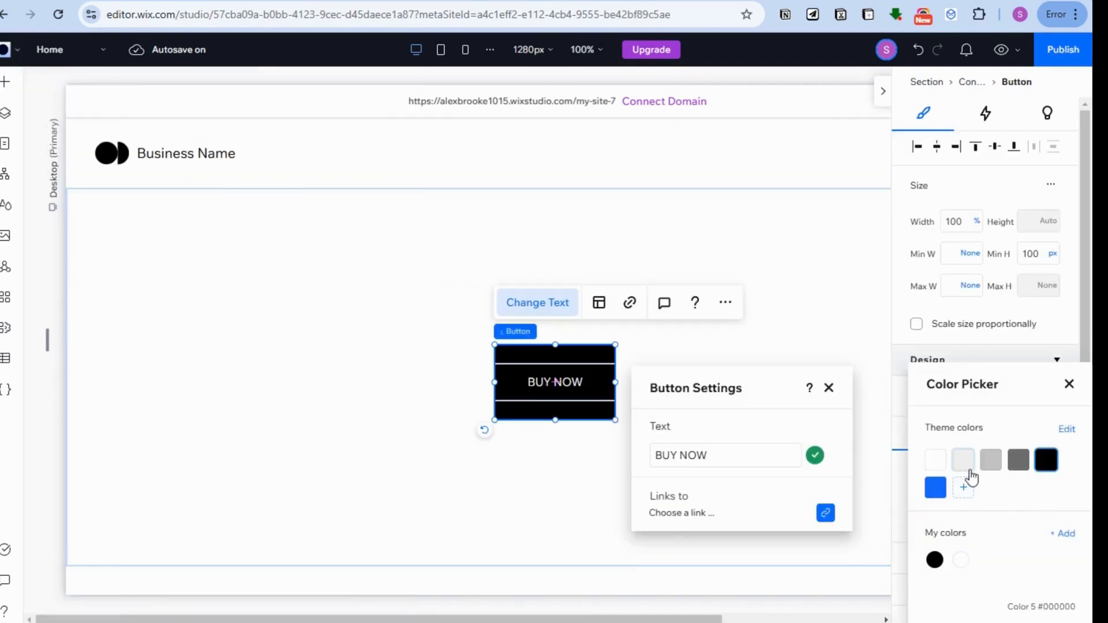
pyautogui.click(963, 462)
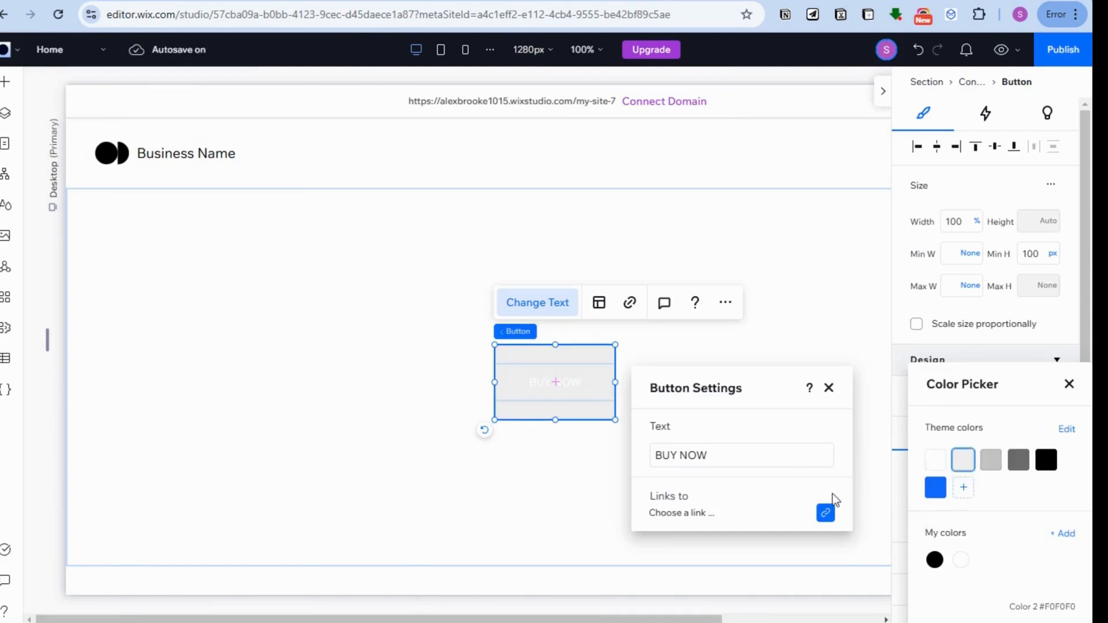
pyautogui.click(668, 428)
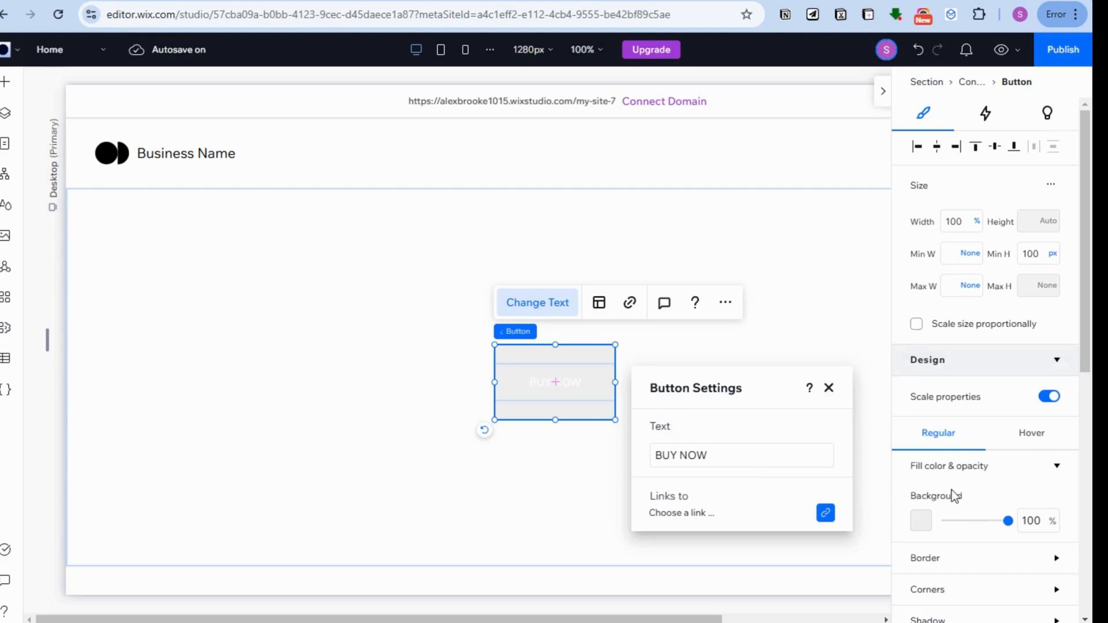
pyautogui.scroll(-2, 947, 487)
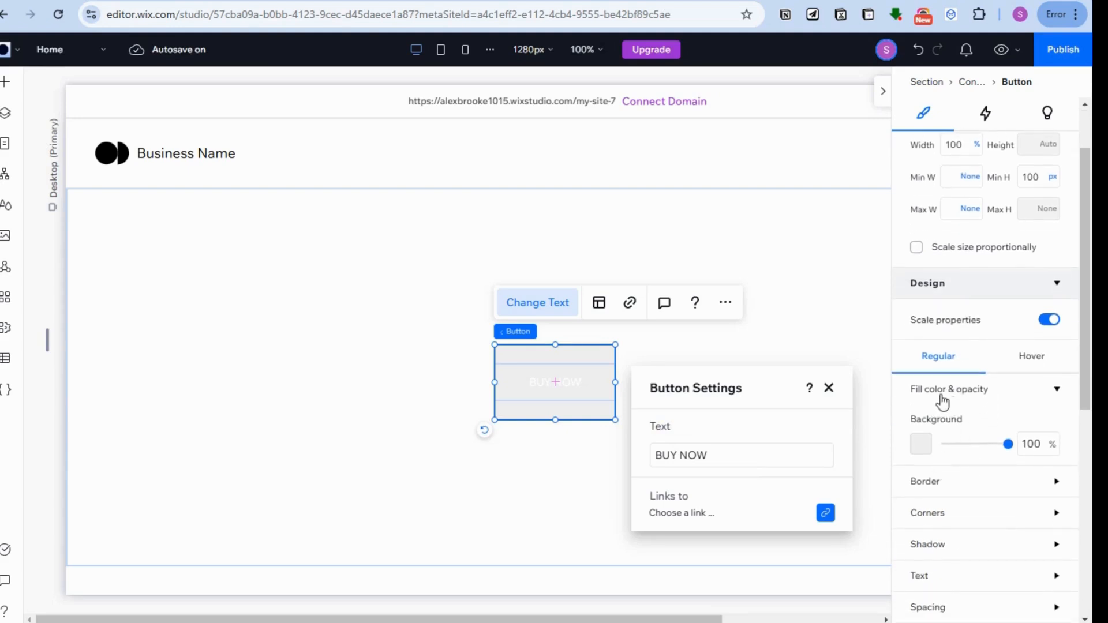
pyautogui.click(942, 398)
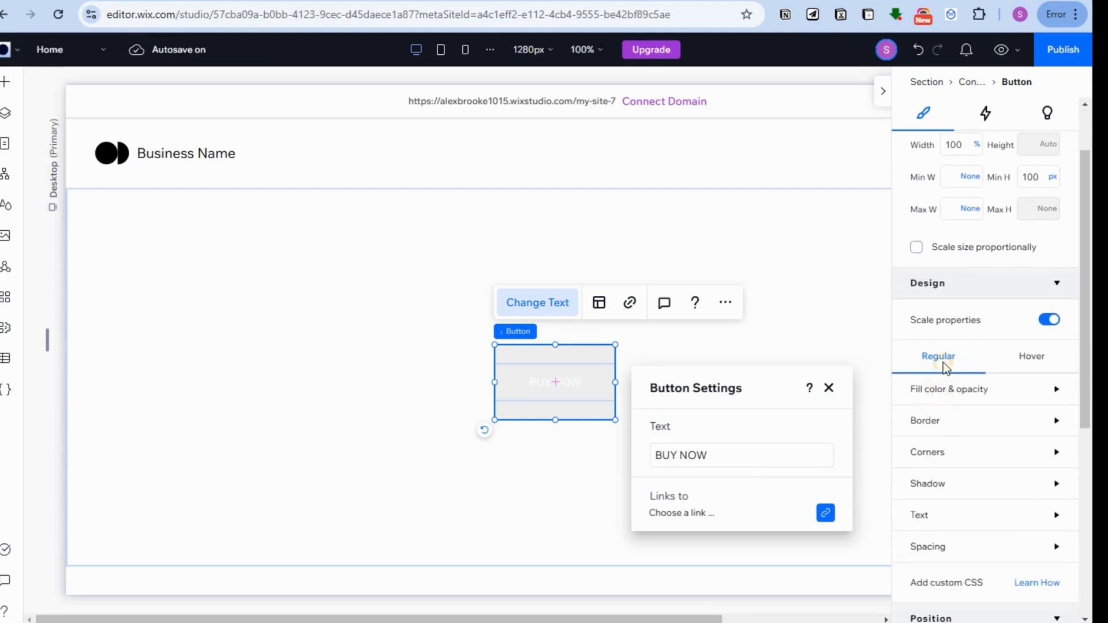
pyautogui.click(969, 349)
pyautogui.click(831, 411)
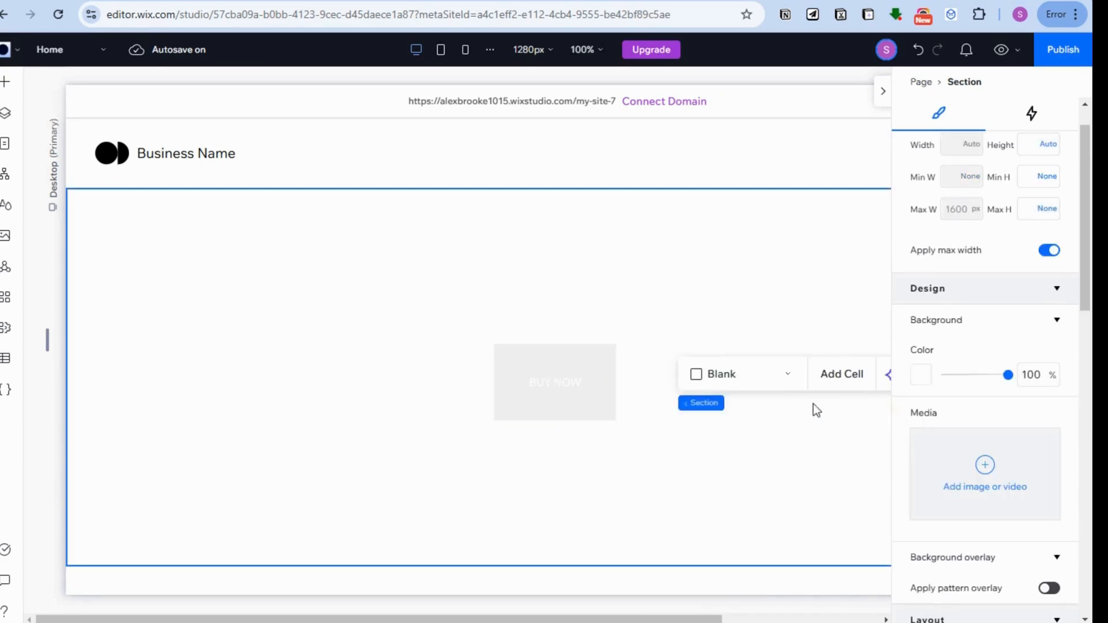
# Set the background of the container and its BUY NOW button to the blue theme color #1A6AFF
pyautogui.click(538, 395)
pyautogui.click(970, 348)
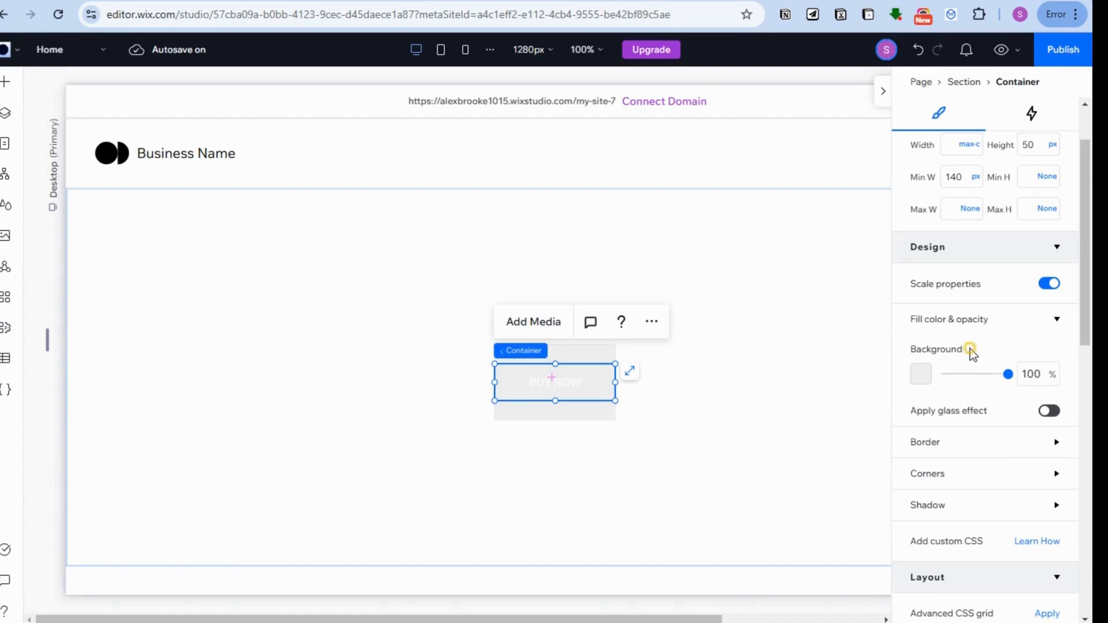
pyautogui.click(924, 373)
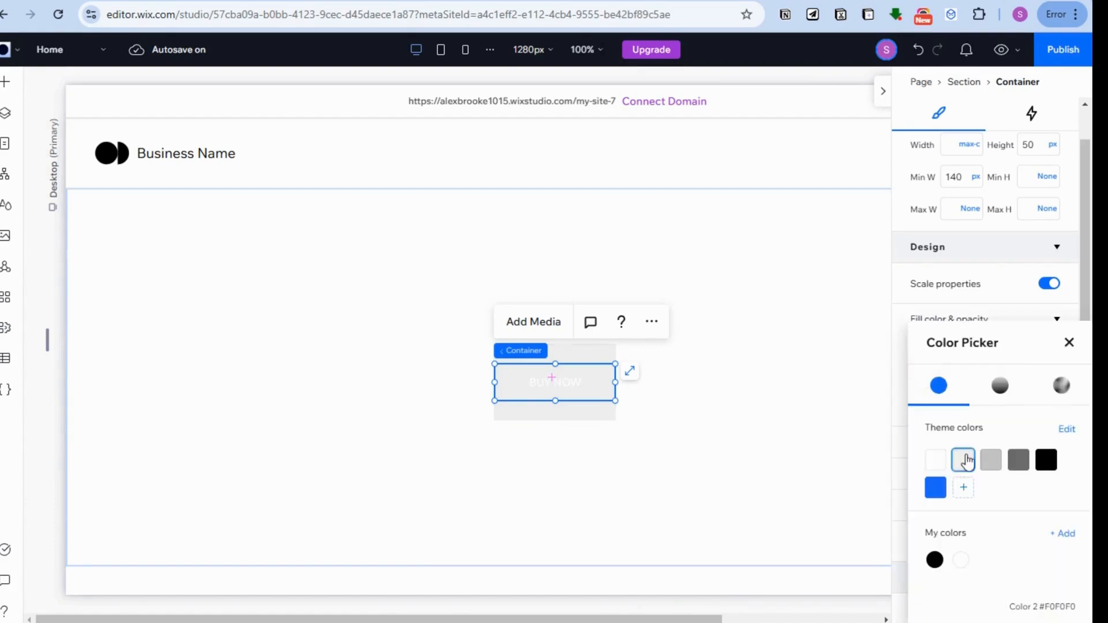
pyautogui.click(931, 490)
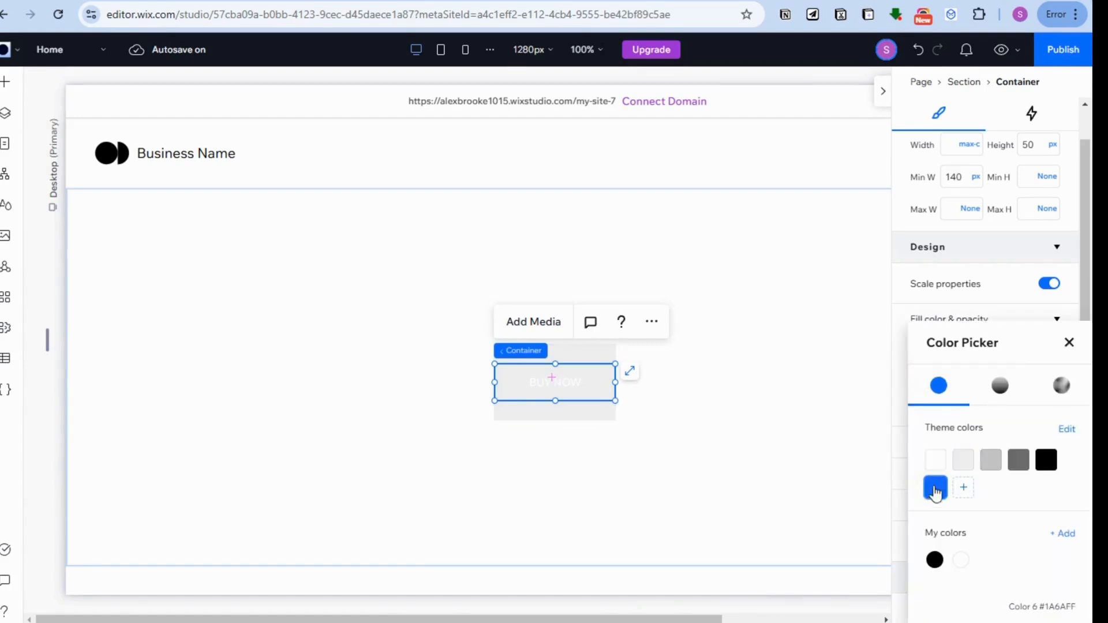
pyautogui.click(1069, 344)
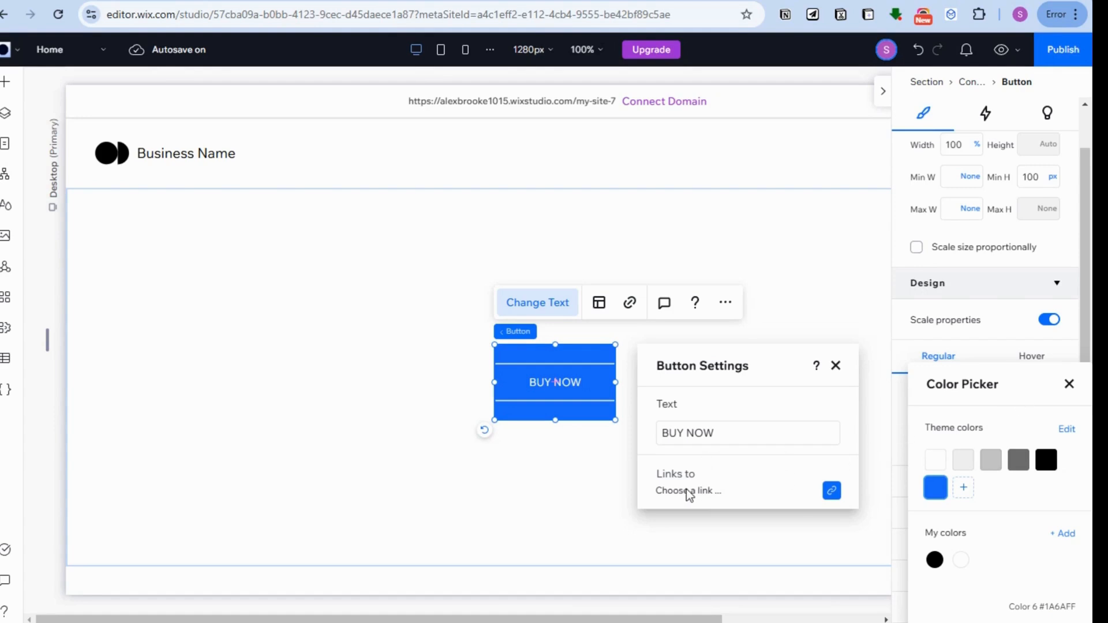
# Review the link types available for the BUY NOW button, from page to lightbox, without assigning a link
pyautogui.click(831, 492)
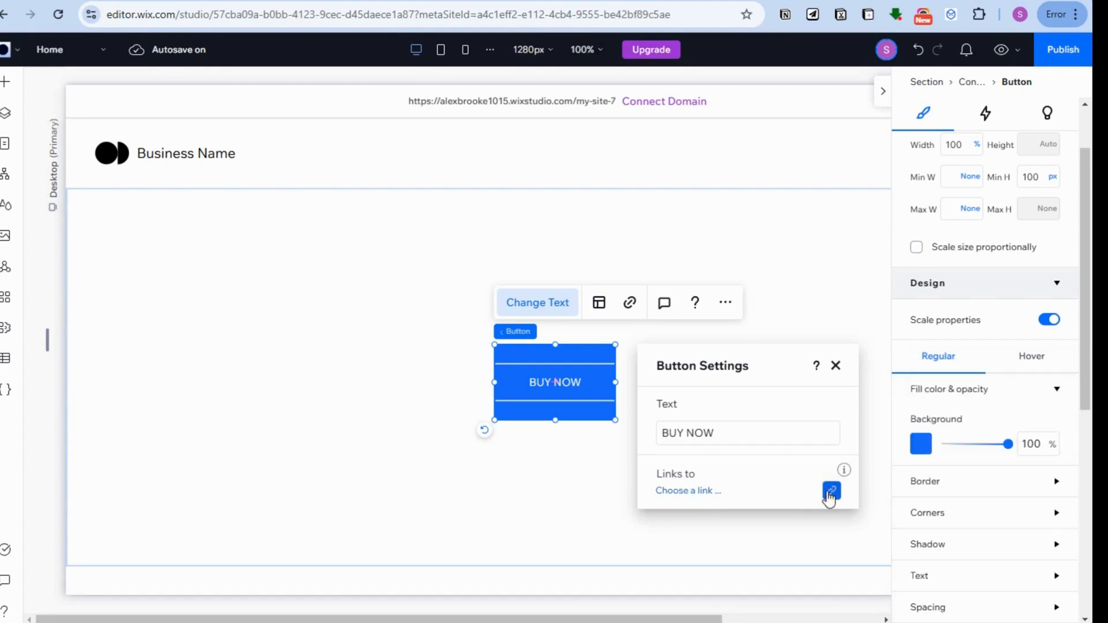
pyautogui.click(831, 492)
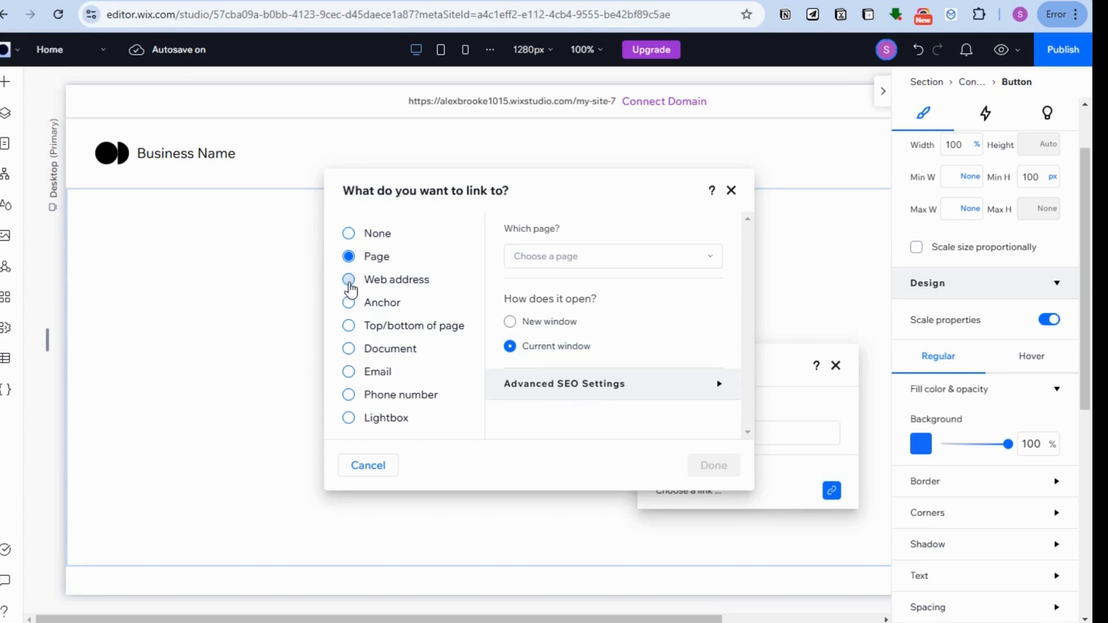
pyautogui.click(349, 281)
pyautogui.click(349, 304)
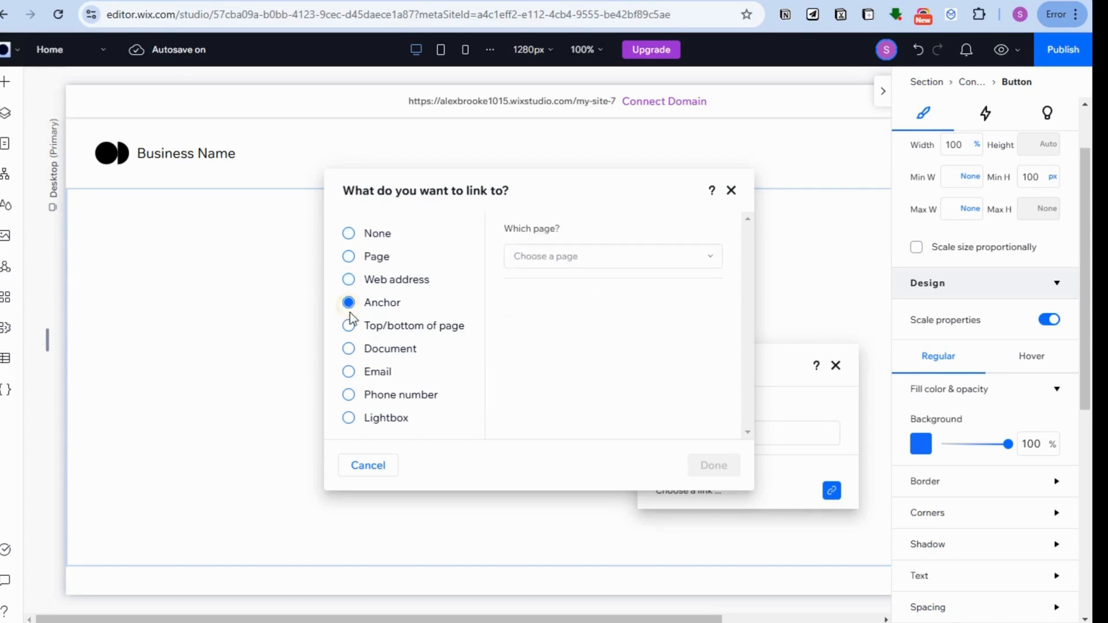
pyautogui.click(349, 325)
pyautogui.click(349, 349)
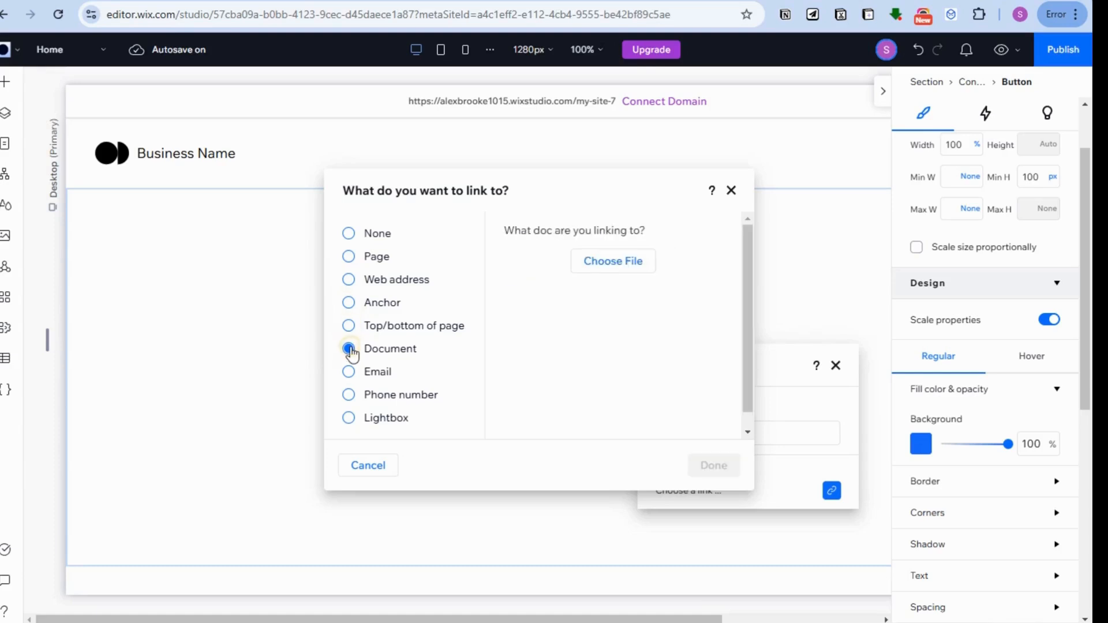
pyautogui.click(348, 371)
pyautogui.click(348, 394)
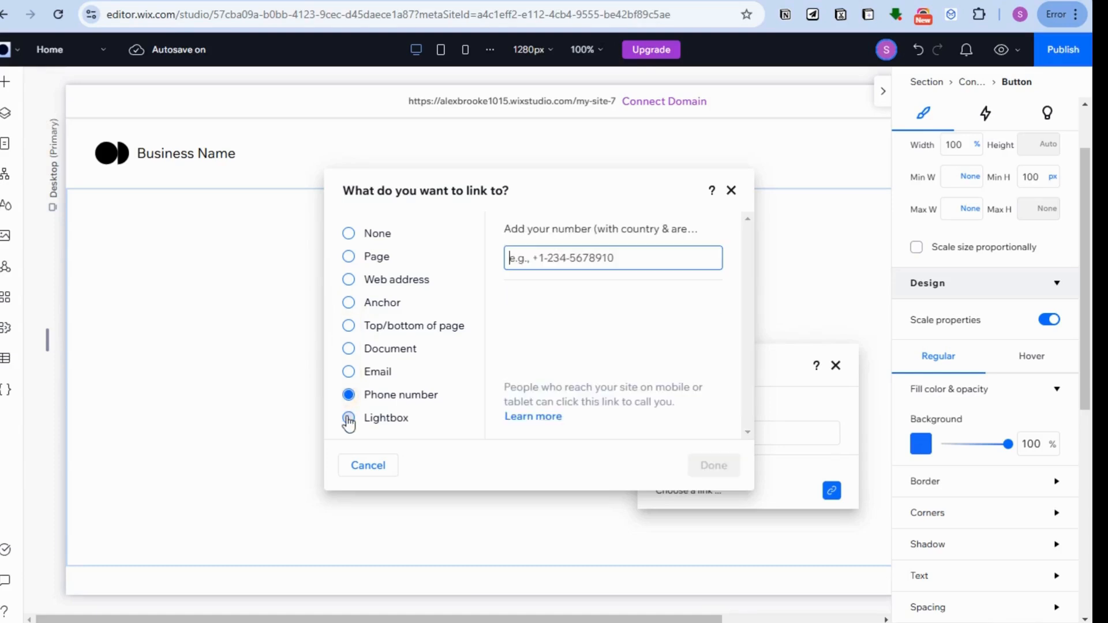
pyautogui.click(348, 419)
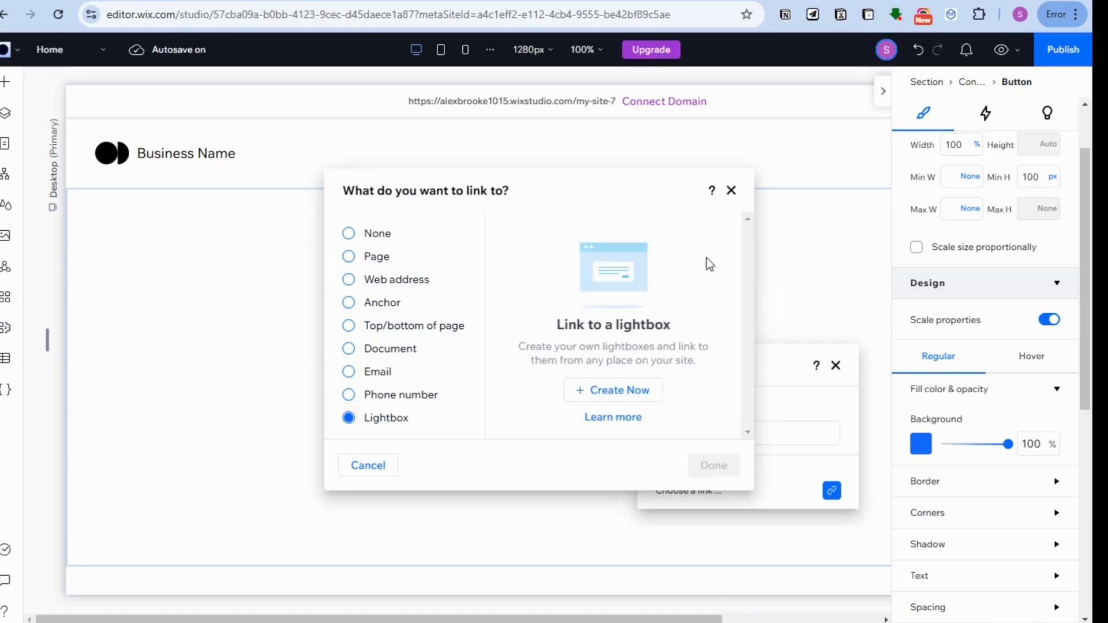
pyautogui.click(370, 257)
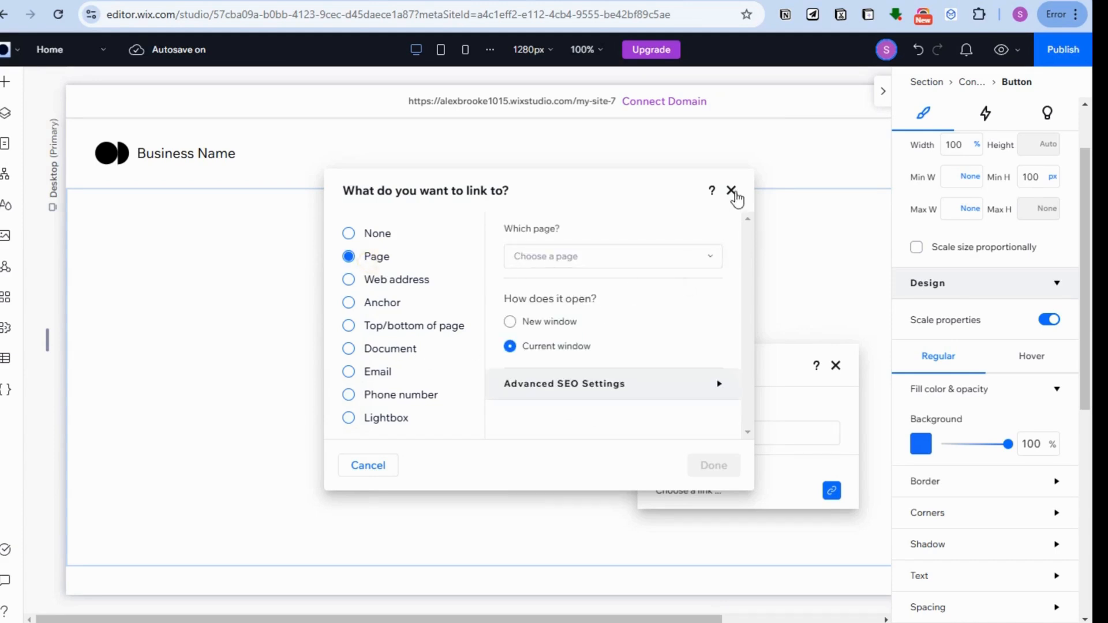
pyautogui.click(731, 190)
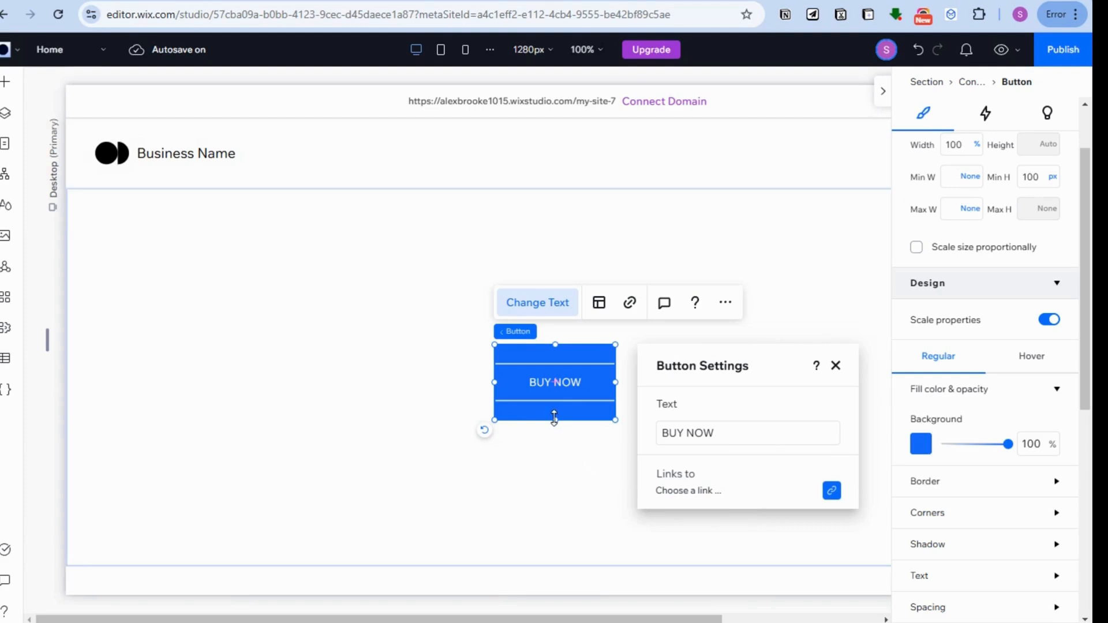
# Reduce the BUY NOW button's height from its lower and upper edges to about 77 px
pyautogui.moveTo(554, 418); pyautogui.dragTo(555, 409)
pyautogui.click(555, 345)
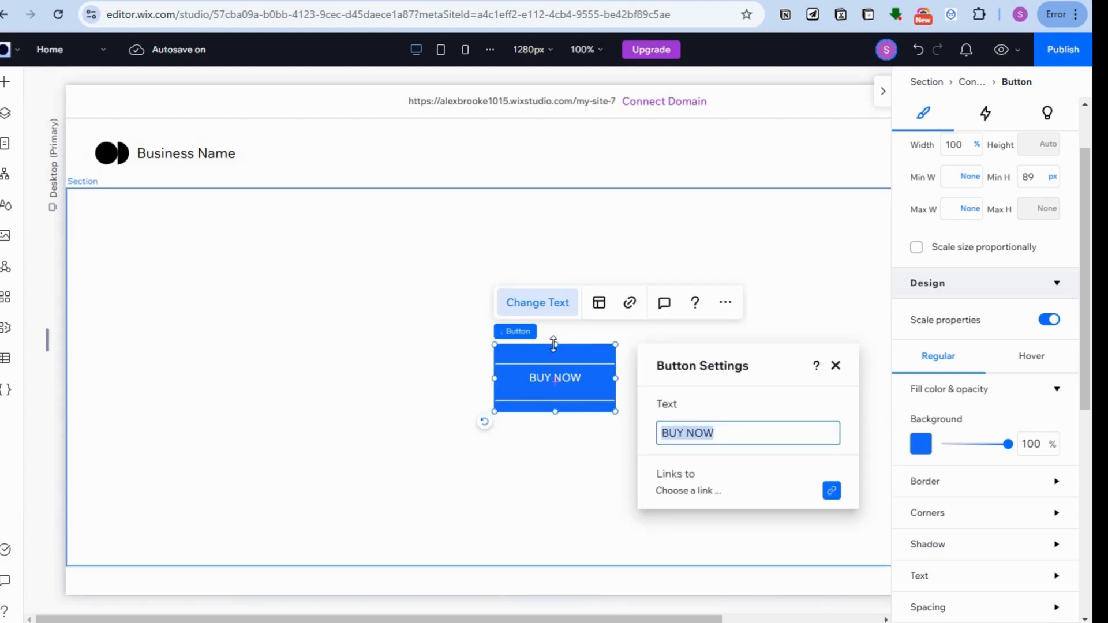
pyautogui.moveTo(554, 344); pyautogui.dragTo(552, 361)
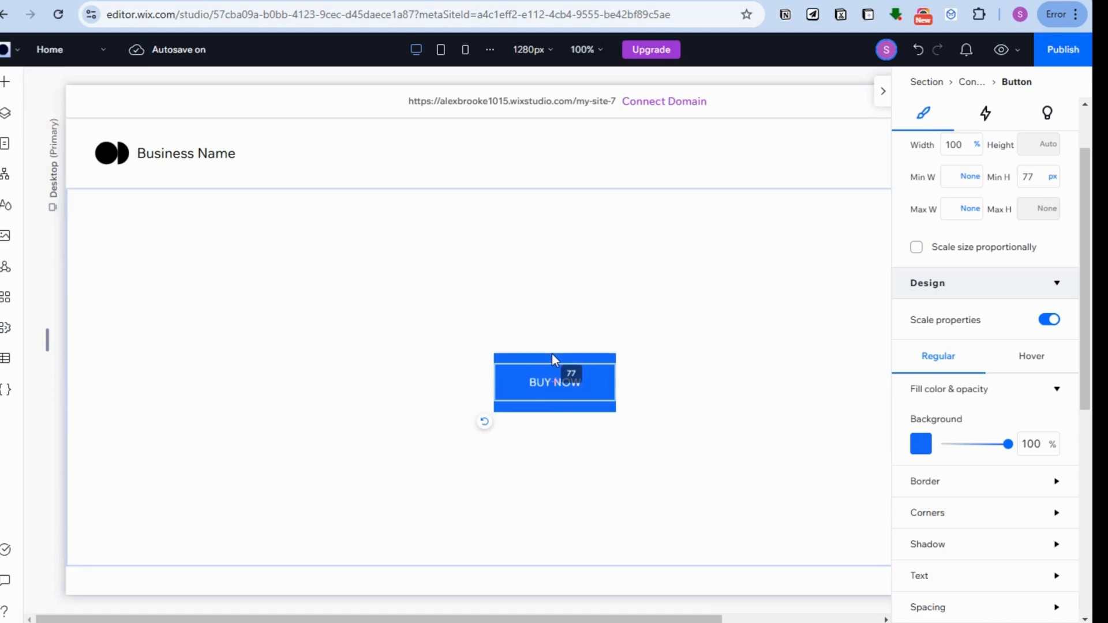
pyautogui.click(766, 334)
pyautogui.click(558, 401)
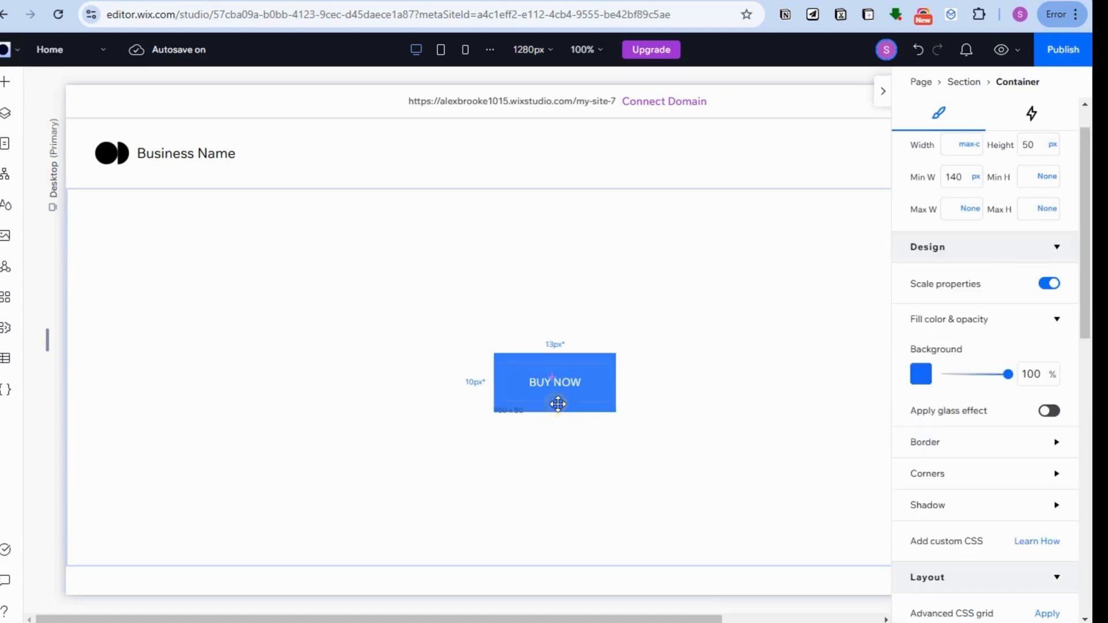
pyautogui.click(732, 277)
# Center the BUY NOW button horizontally inside its container
pyautogui.click(603, 372)
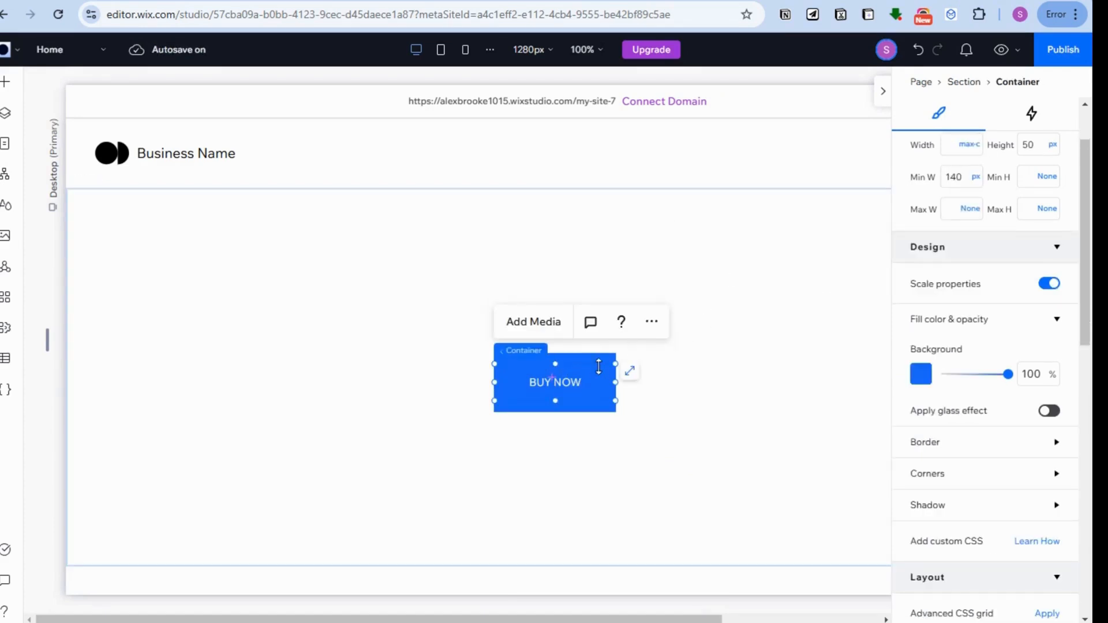
pyautogui.click(569, 378)
pyautogui.click(568, 378)
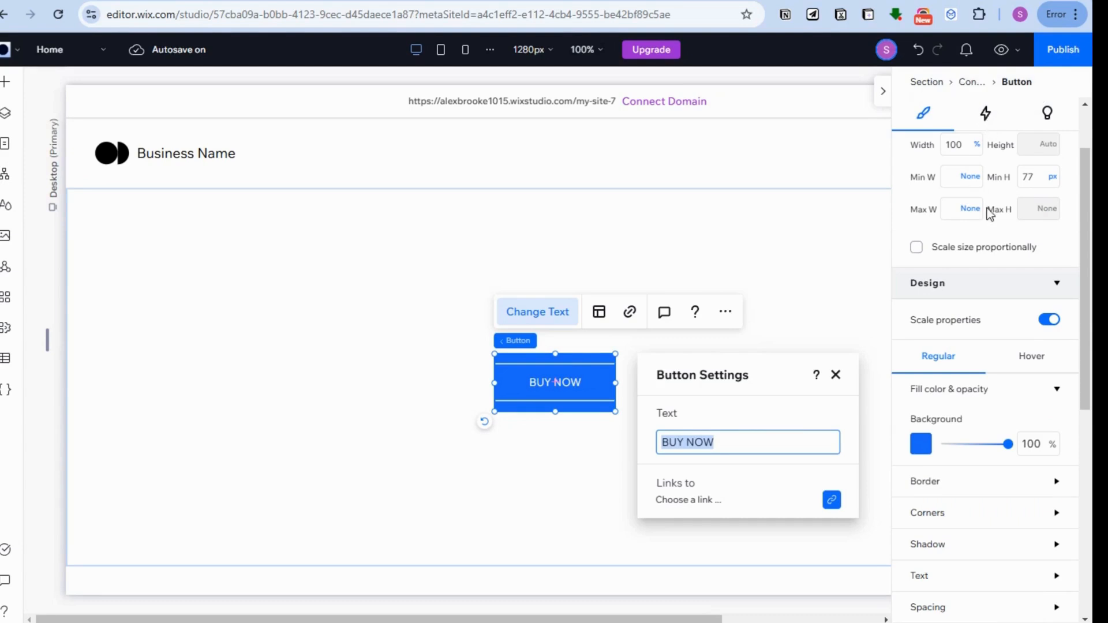
pyautogui.scroll(2, 975, 207)
pyautogui.click(937, 149)
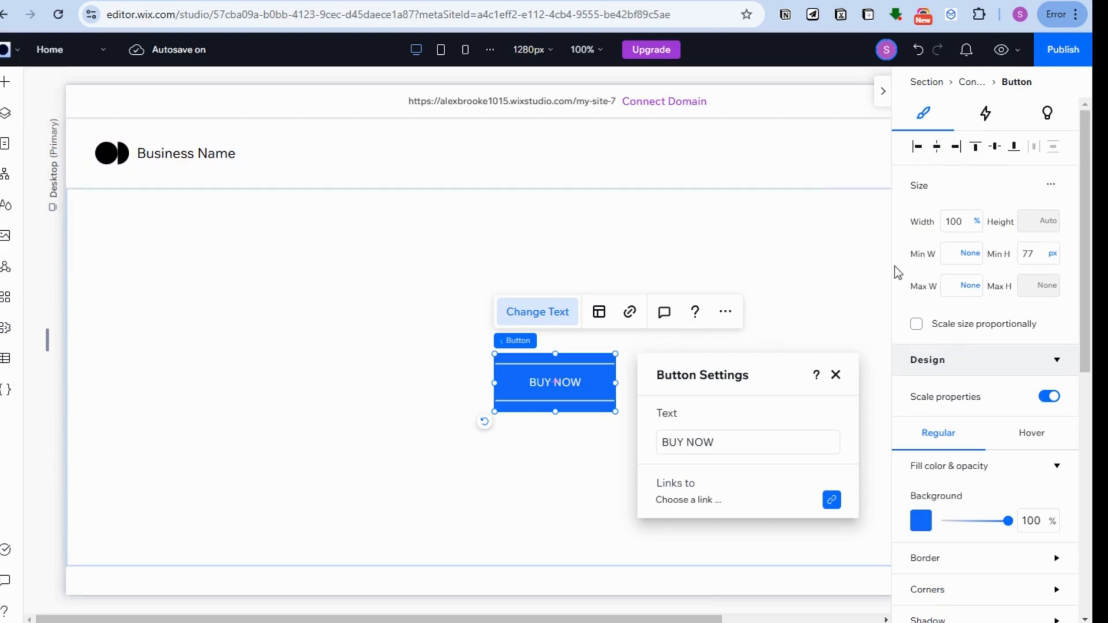
pyautogui.click(775, 233)
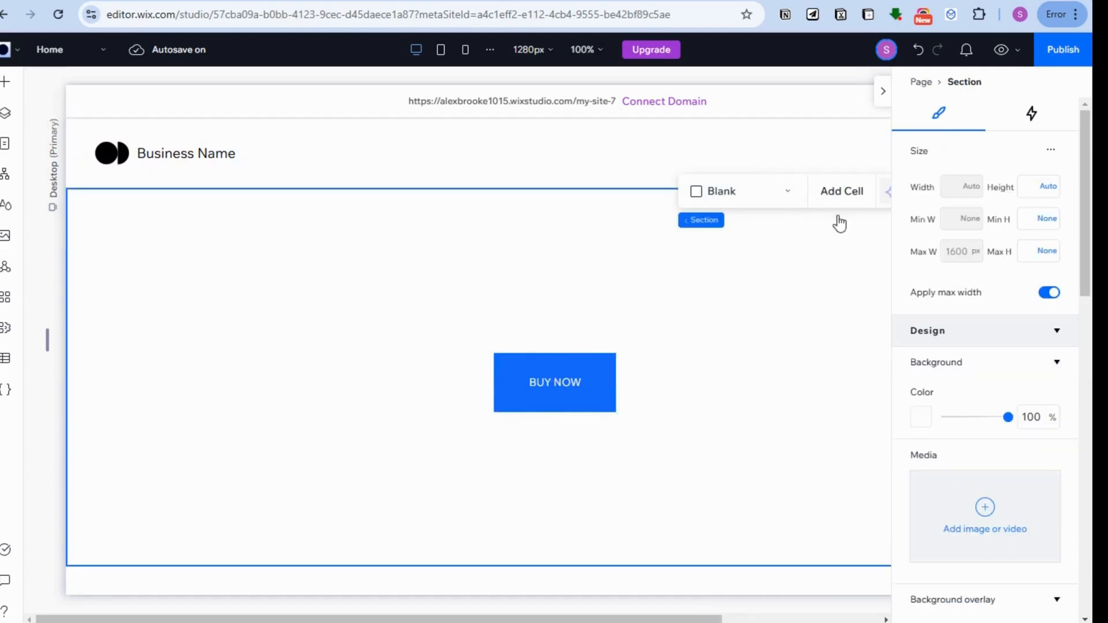
# Preview the site and compare the BUY NOW button at wide desktop widths up to 1340 px and at the Mobile breakpoint
pyautogui.click(588, 384)
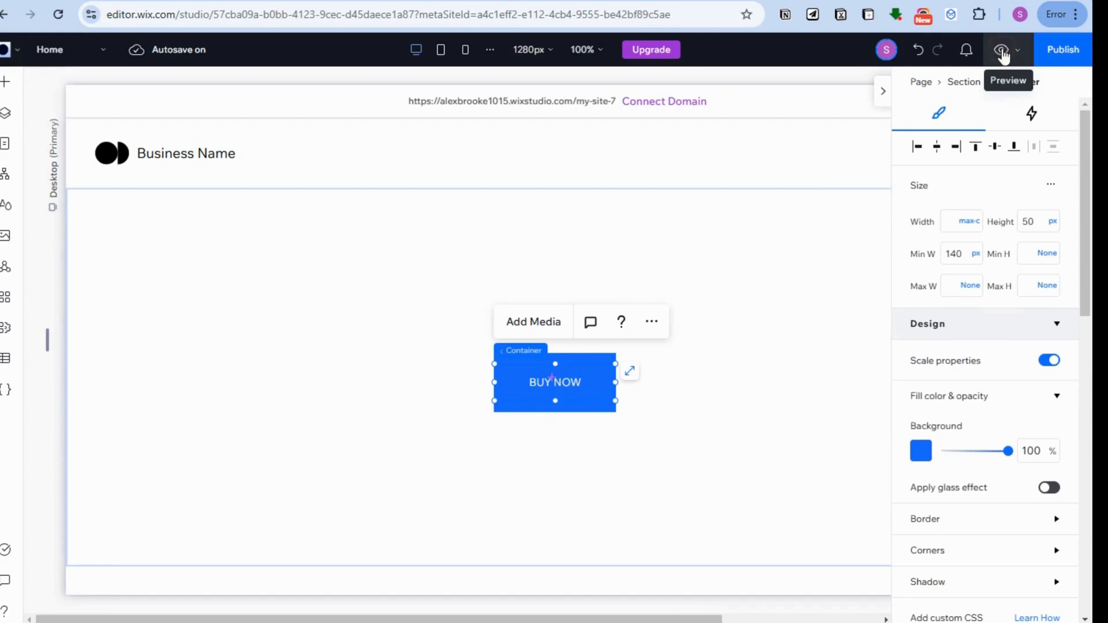
pyautogui.click(1001, 50)
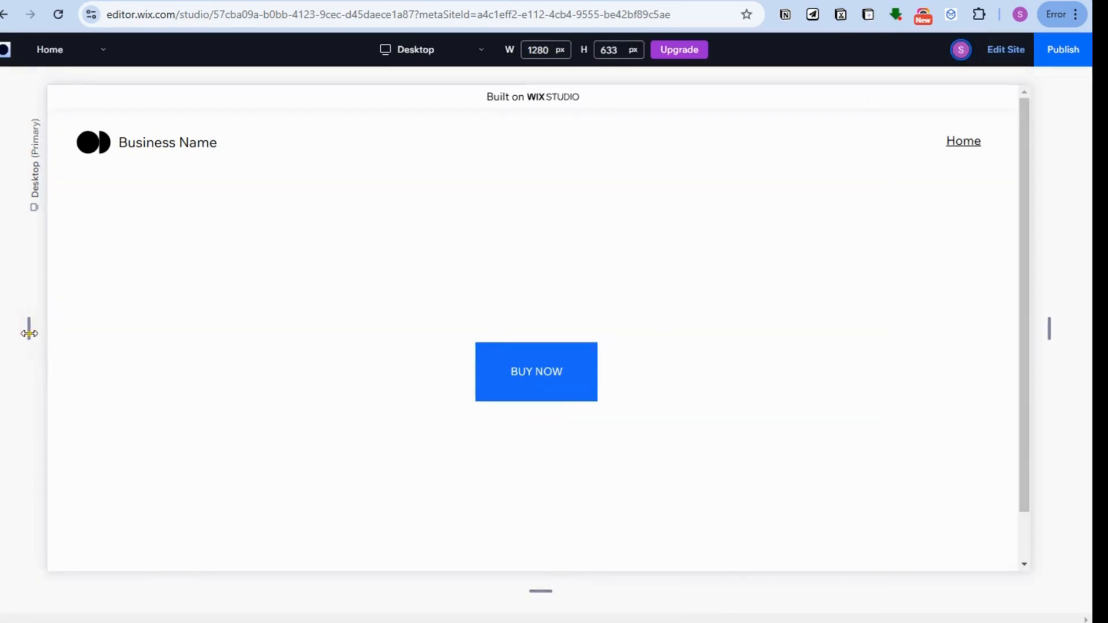
pyautogui.moveTo(28, 333); pyautogui.dragTo(6, 371)
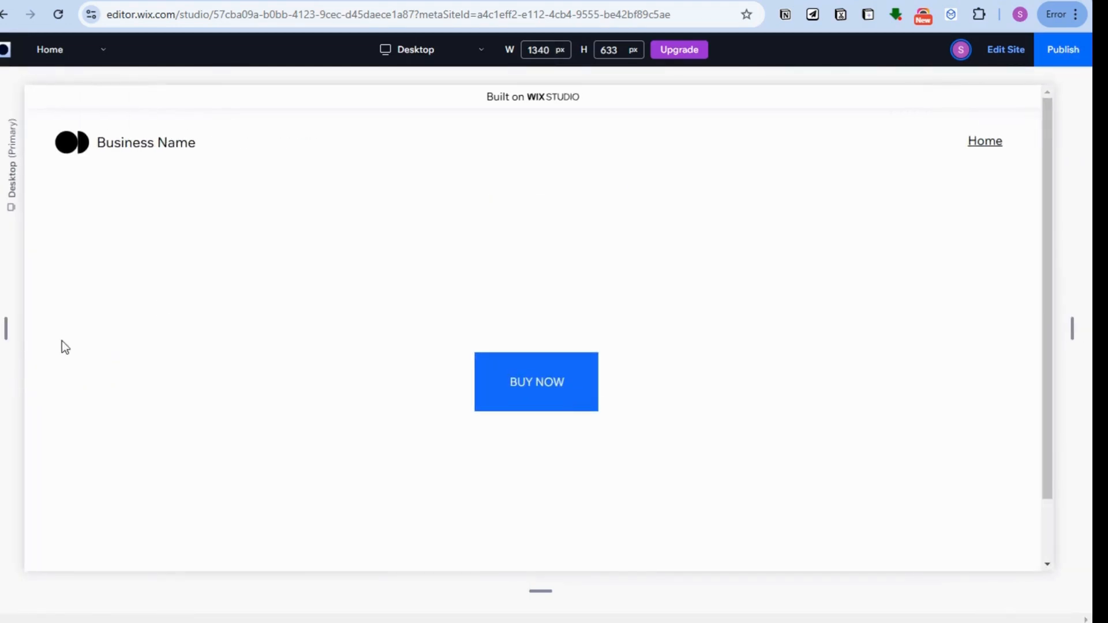
pyautogui.click(486, 51)
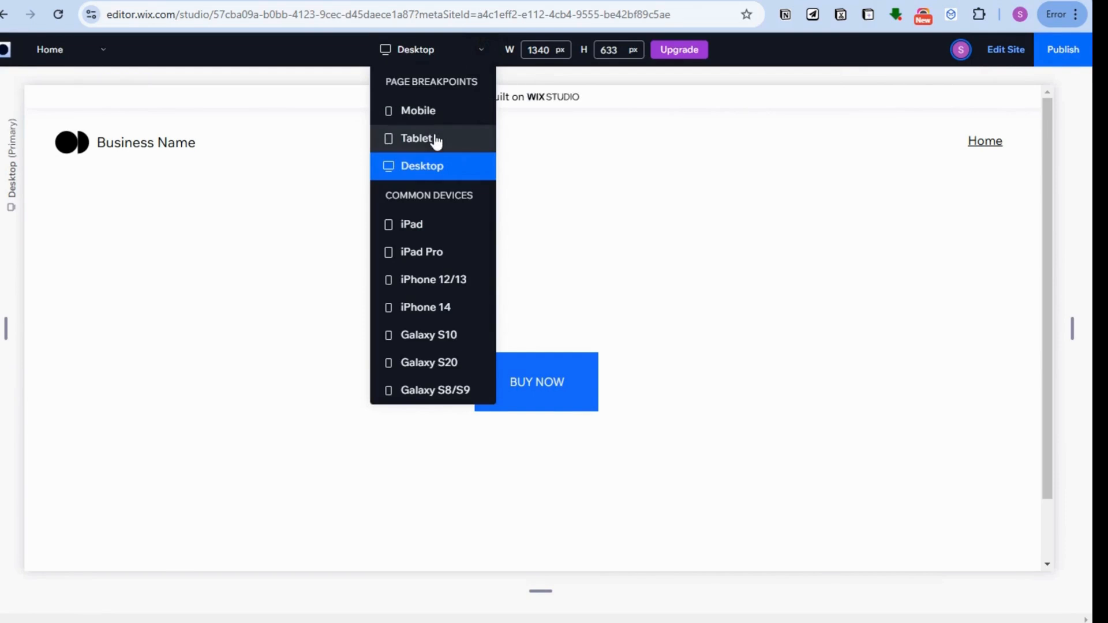
pyautogui.click(434, 112)
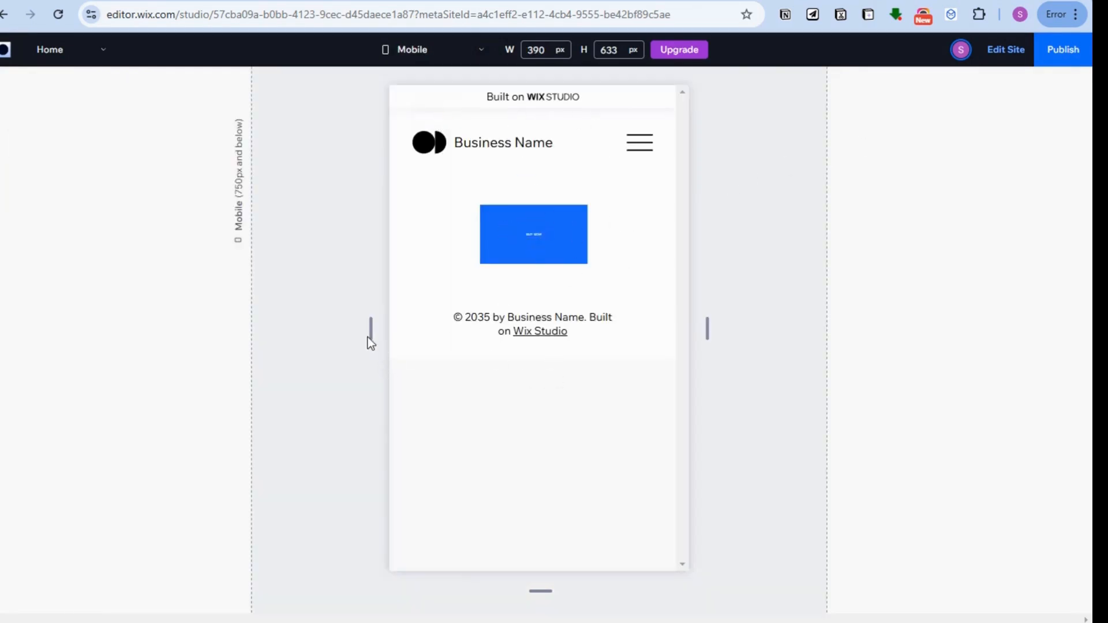
pyautogui.moveTo(370, 334); pyautogui.dragTo(22, 335)
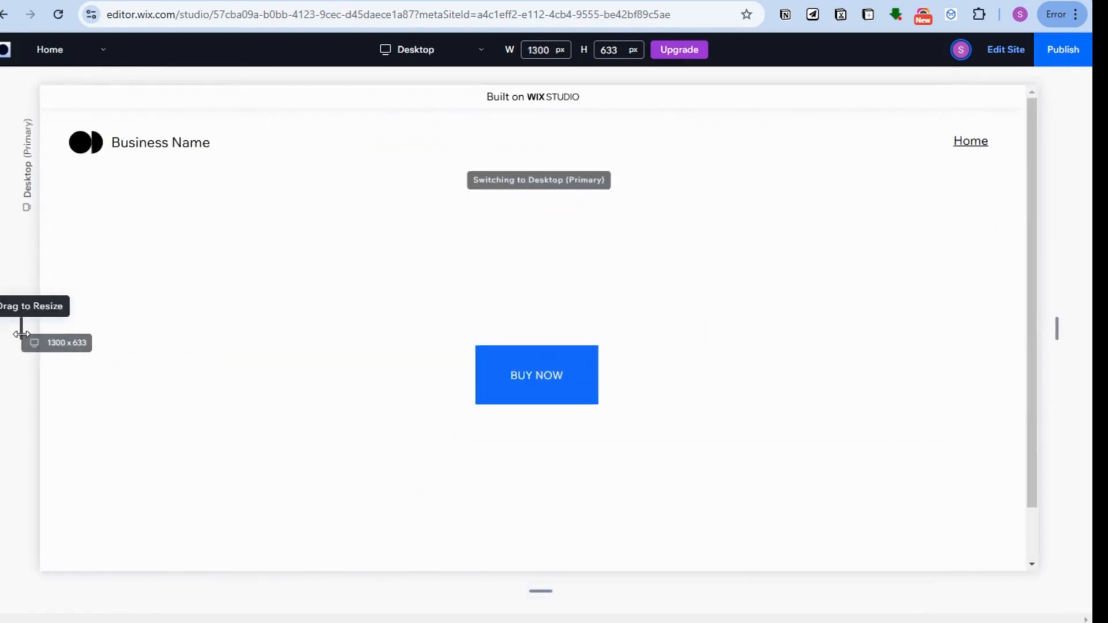
pyautogui.click(478, 52)
pyautogui.click(422, 115)
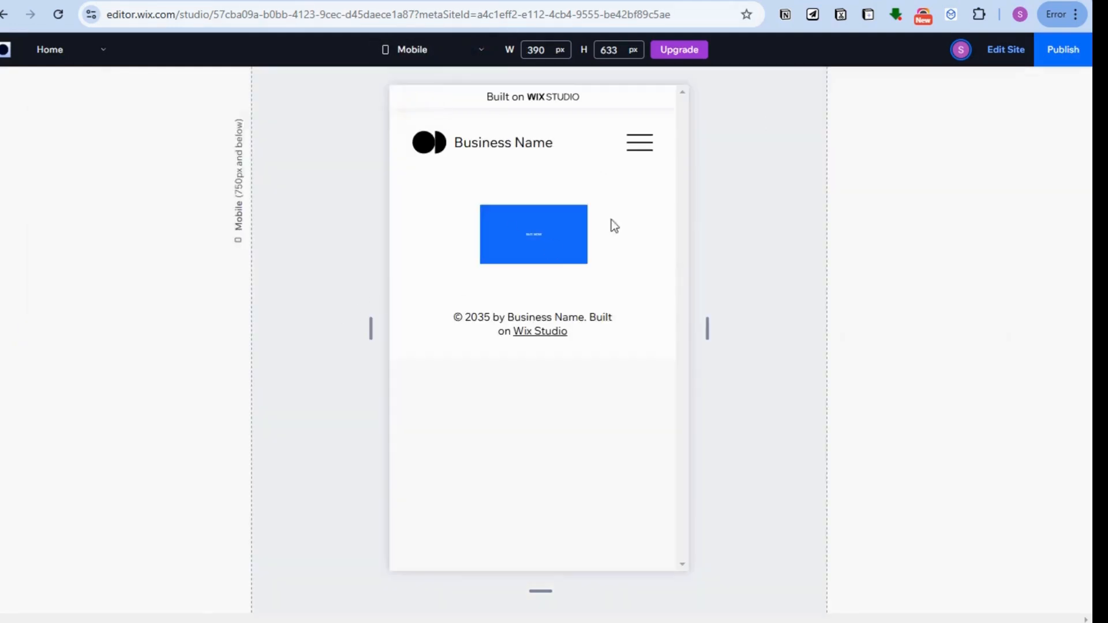
# Return to editing the site at the Mobile breakpoint and dismiss the publish prompt
pyautogui.click(1004, 49)
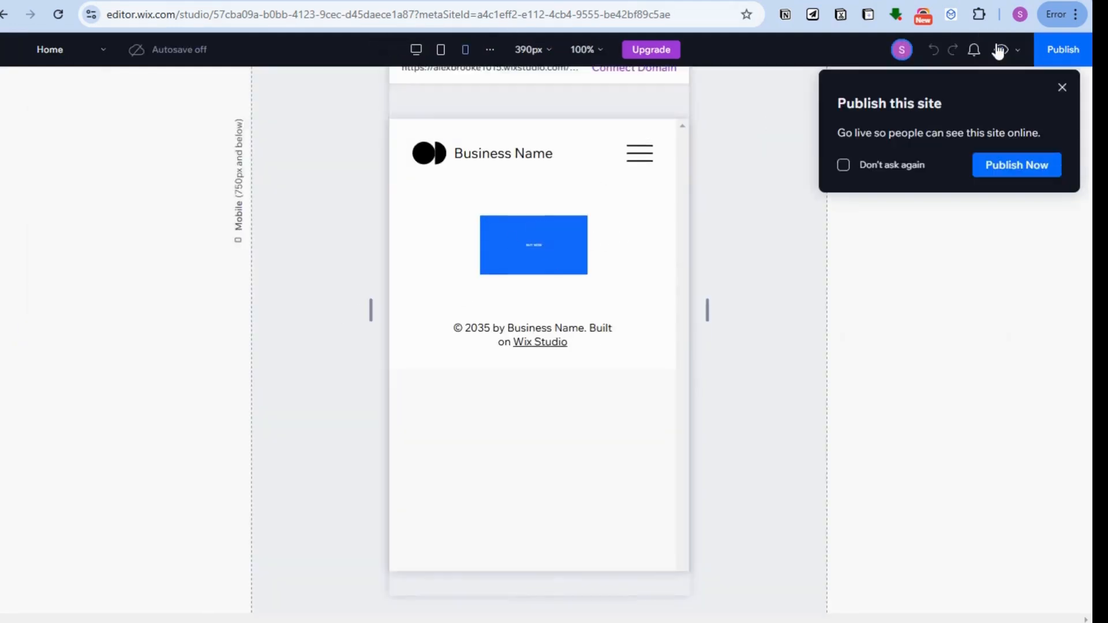
pyautogui.click(566, 245)
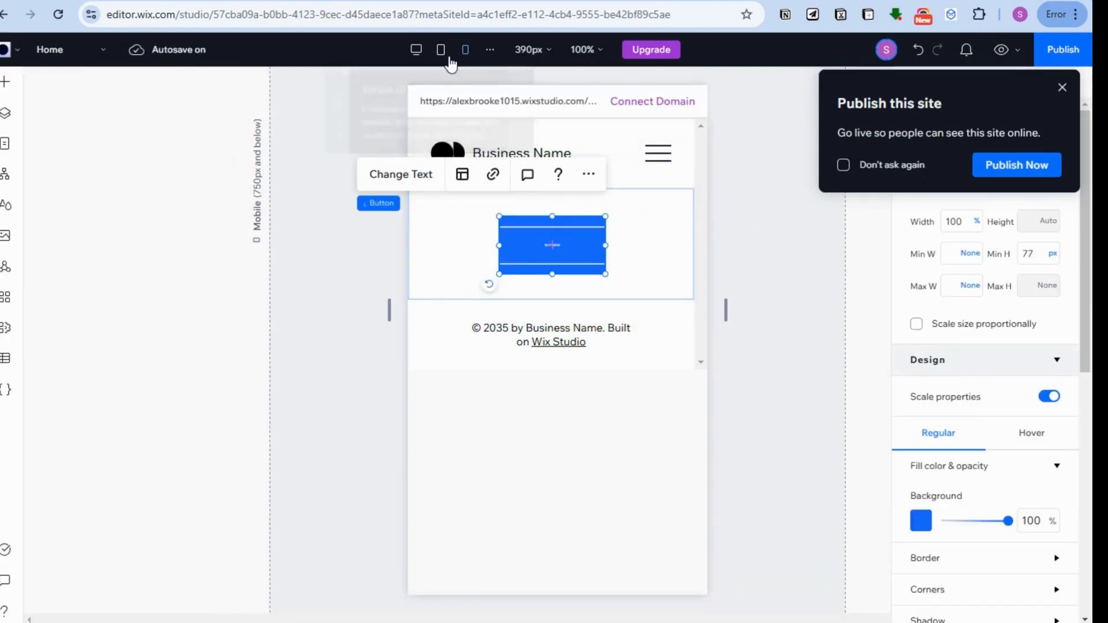
pyautogui.click(1061, 89)
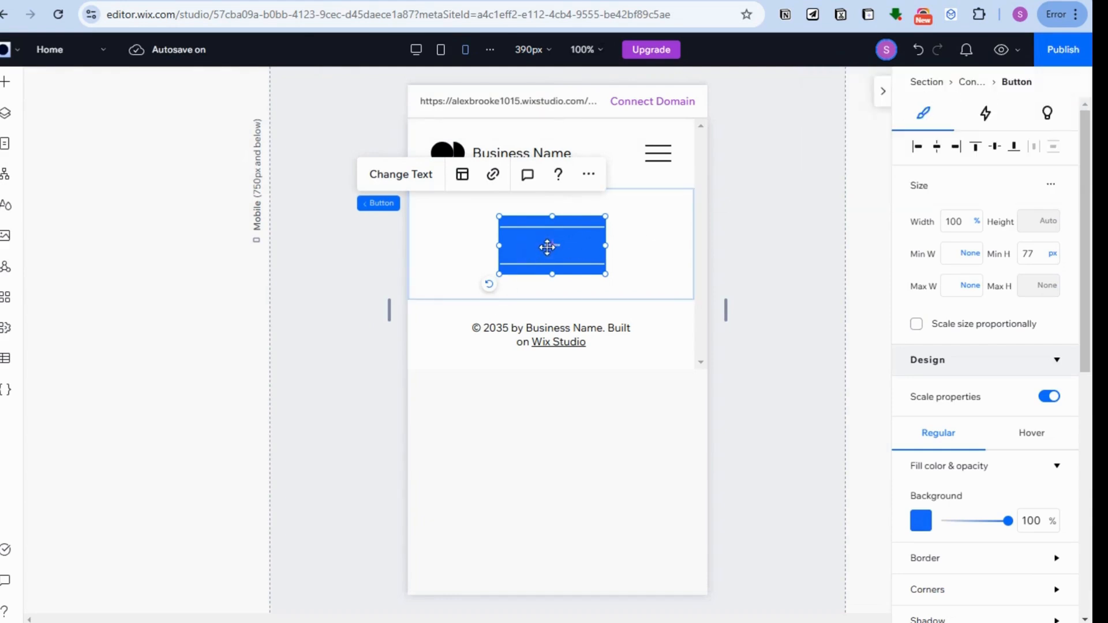
# Open the BUY NOW button's text settings in the mobile view and select its label text
pyautogui.doubleClick(547, 245)
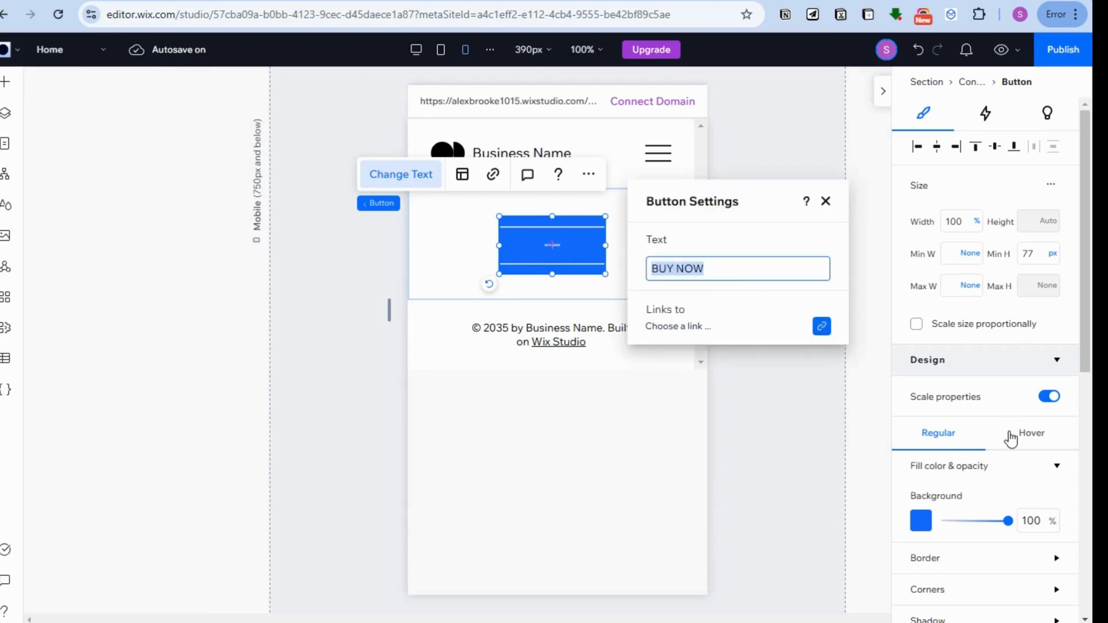
pyautogui.scroll(-5, 1010, 456)
pyautogui.scroll(-3, 1009, 465)
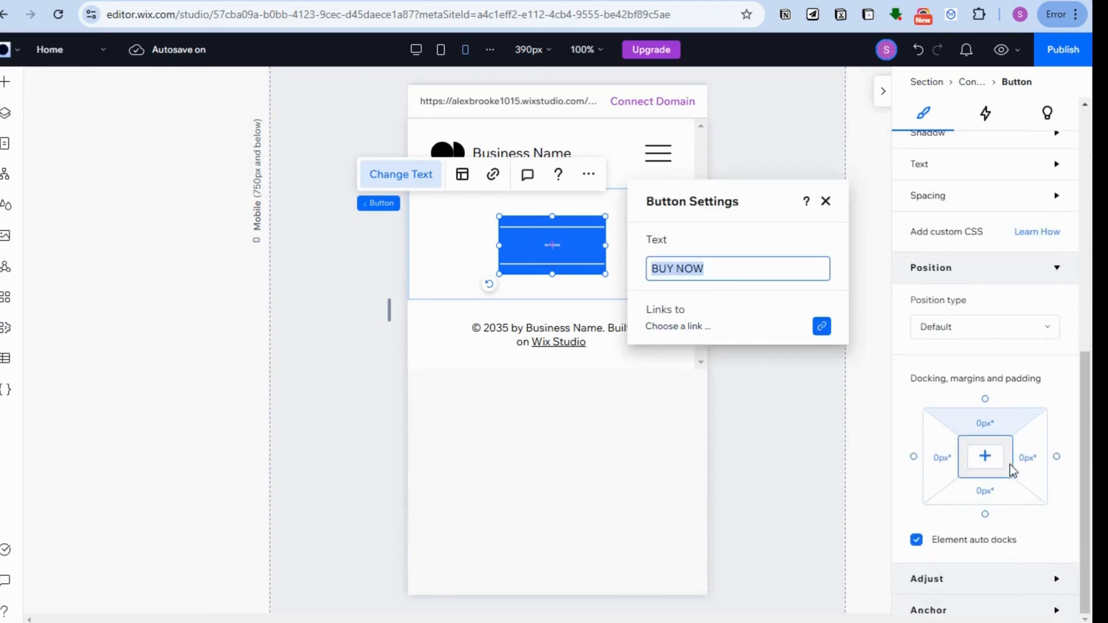
pyautogui.tripleClick(679, 267)
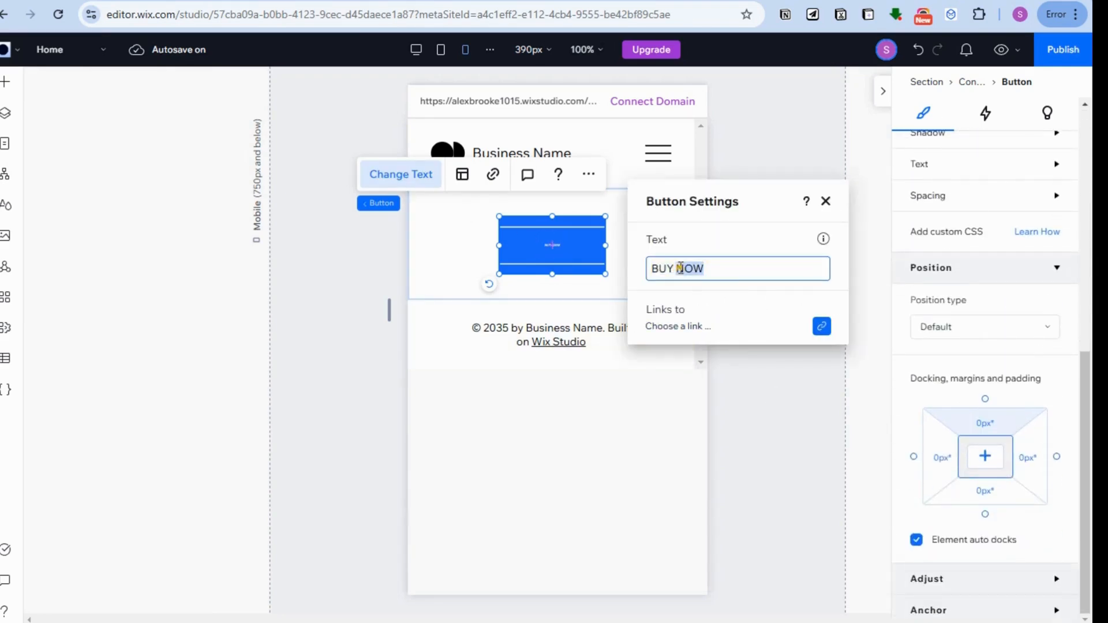